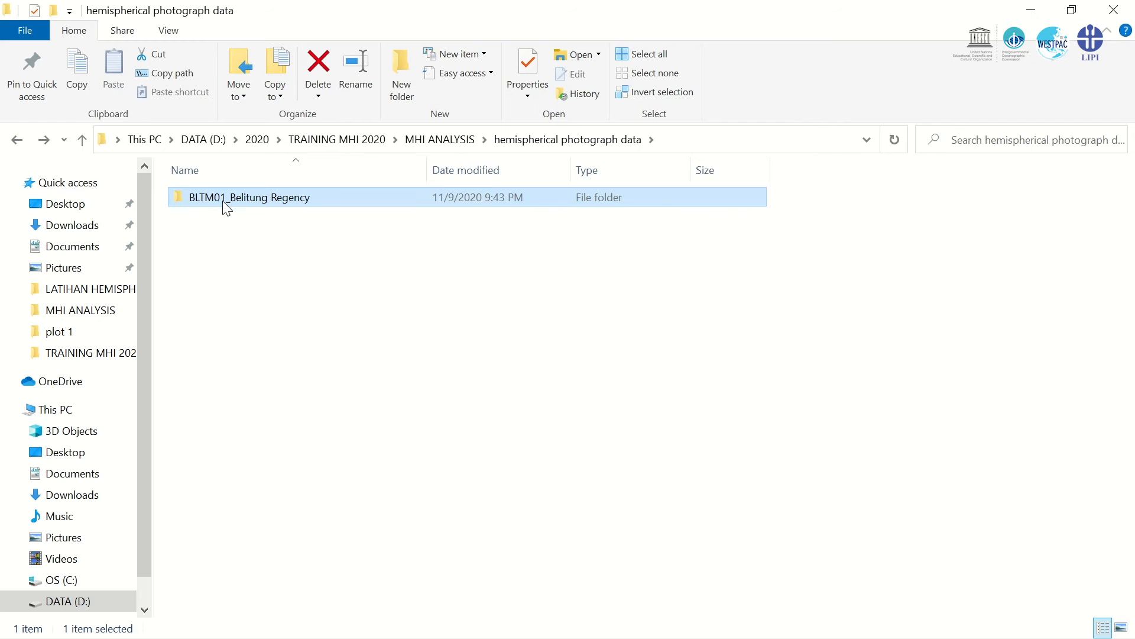
# Switch to Chrome, search Google for imageJ and open the NIH ImageJ download page
pyautogui.click(18, 141)
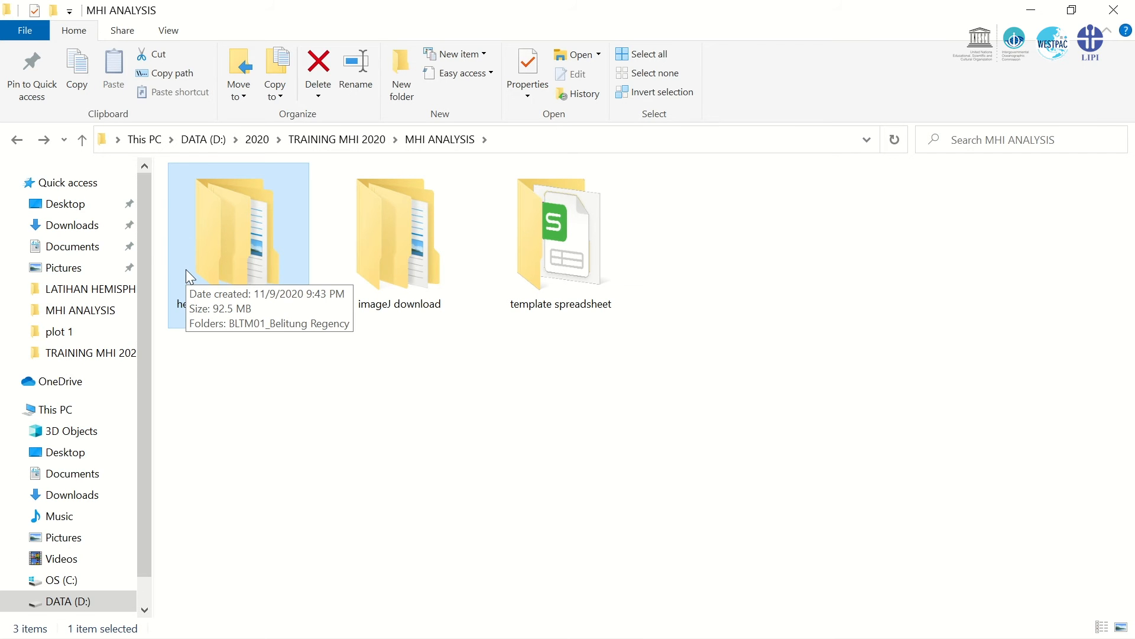
pyautogui.hotkey('alt', 'Tab')
pyautogui.click(500, 375)
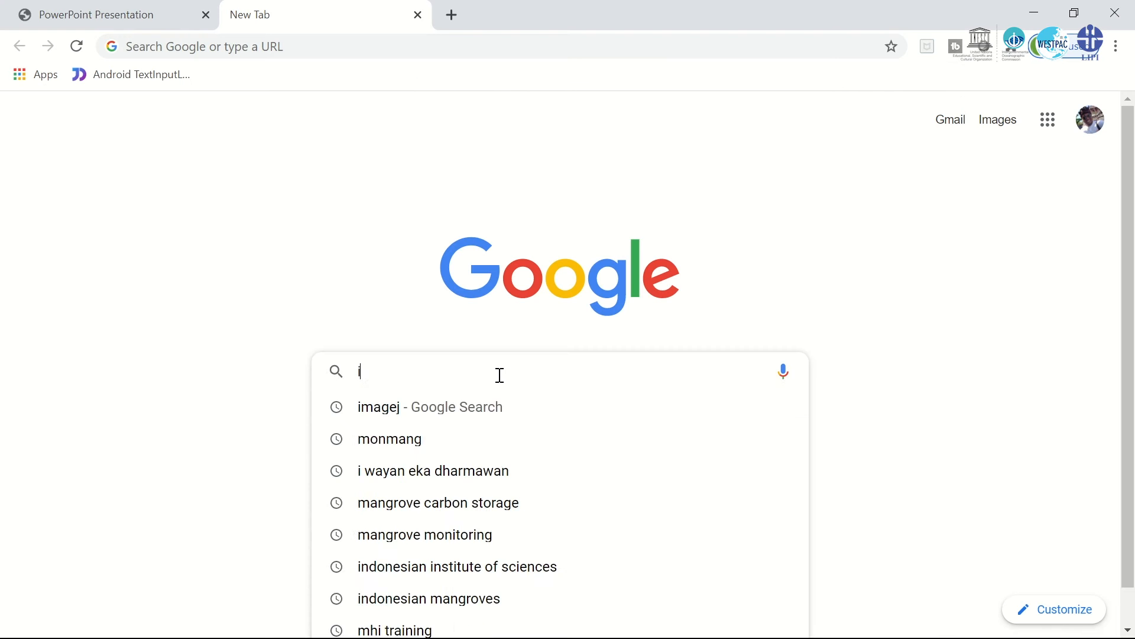
pyautogui.write('imageJ')
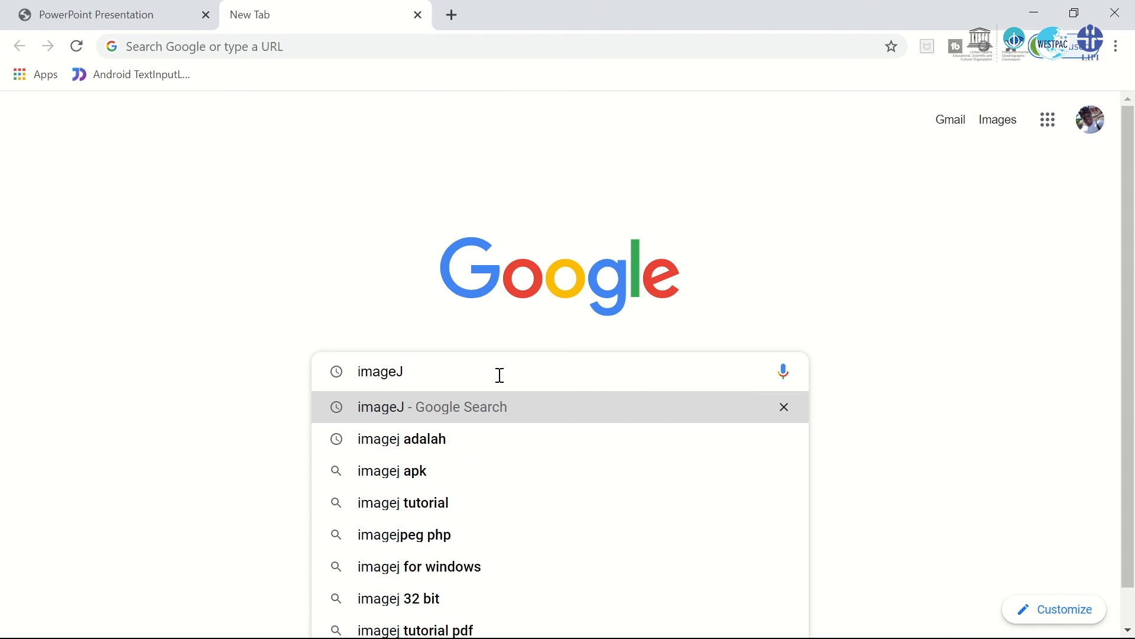
pyautogui.press('Return')
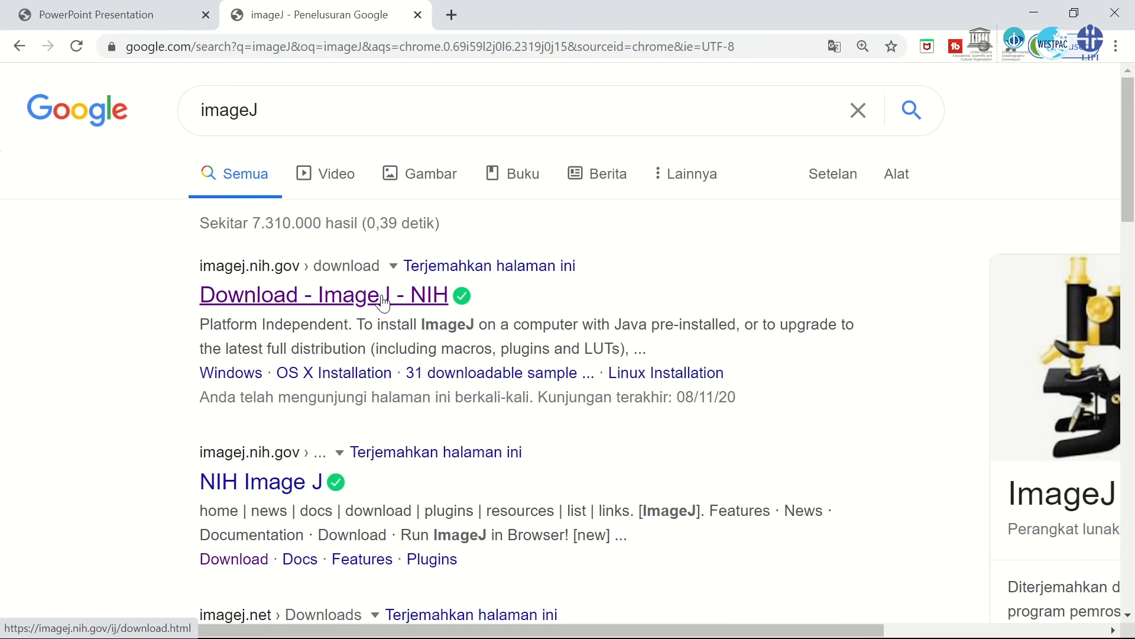
pyautogui.click(383, 296)
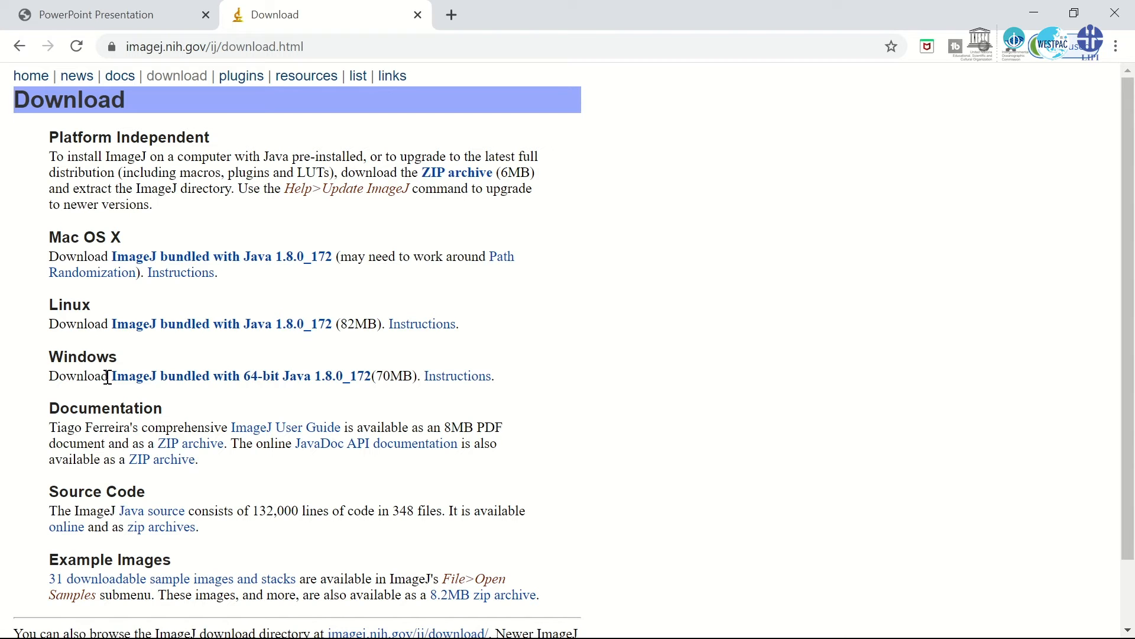
# Download the Windows ImageJ package bundled with 64-bit Java 1.8.0_172 and keep the flagged file ij153-win-java8.zip
pyautogui.click(271, 385)
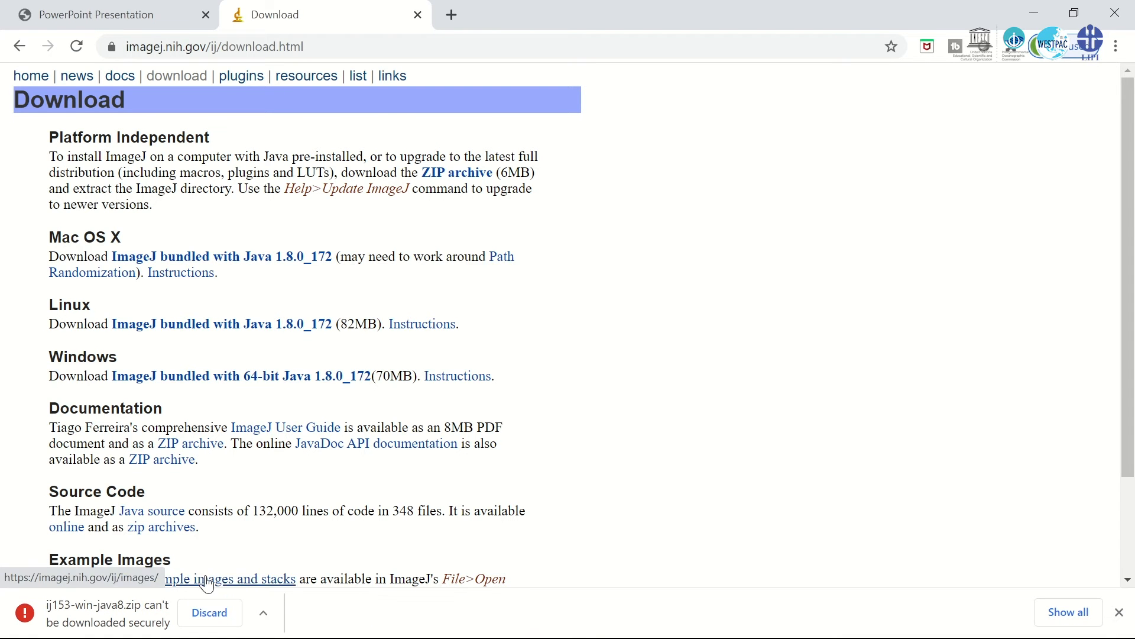
pyautogui.click(264, 614)
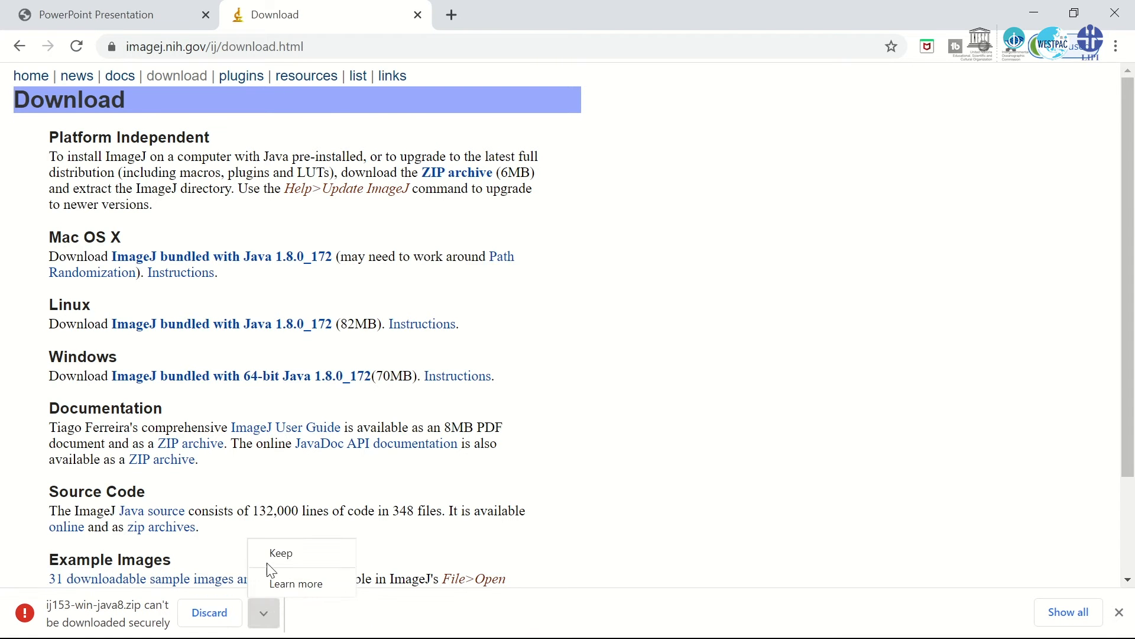
pyautogui.click(271, 559)
# Switch to File Explorer and extract ij148-jdk6-64.zip into an ij148-jdk6-64 folder within the imageJ download folder
pyautogui.hotkey('alt', 'Tab')
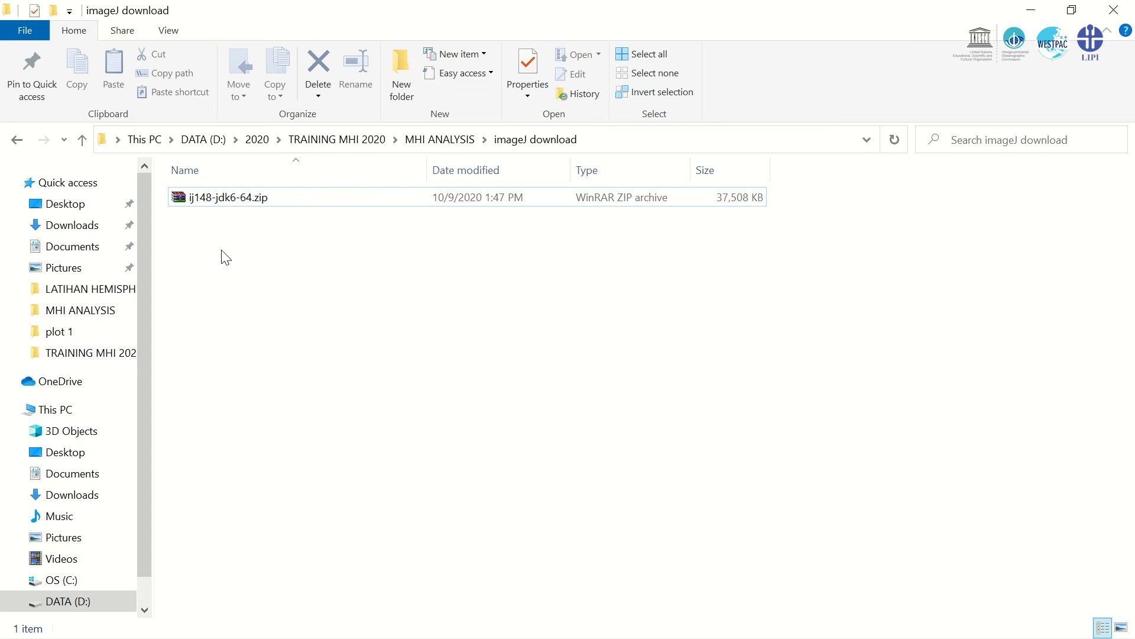
pyautogui.click(230, 201)
pyautogui.rightClick(231, 200)
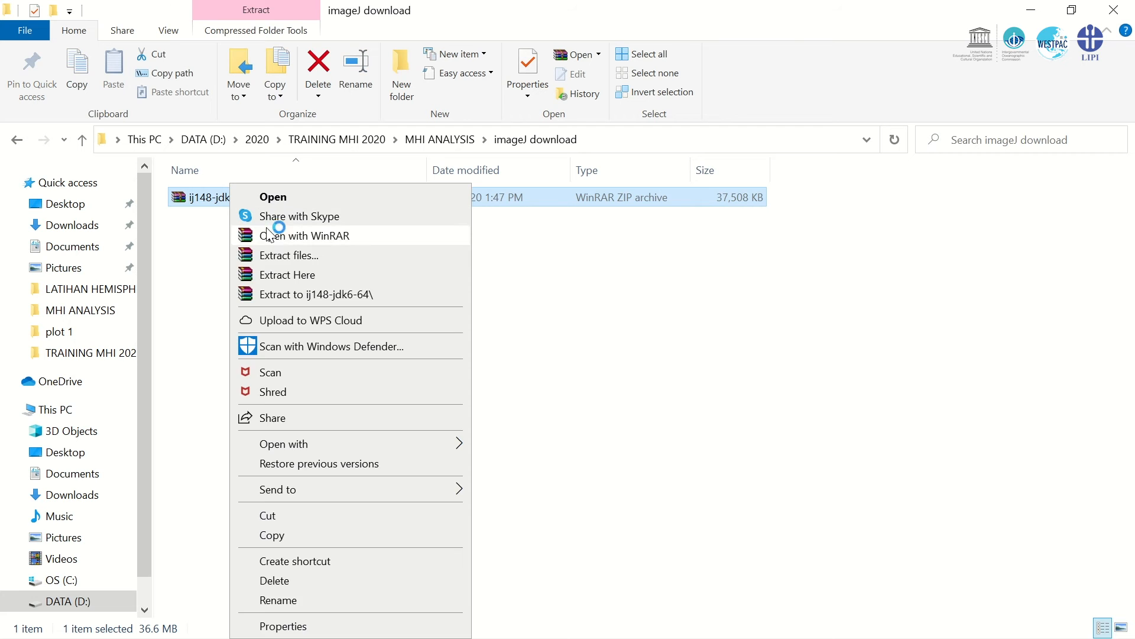
pyautogui.click(290, 256)
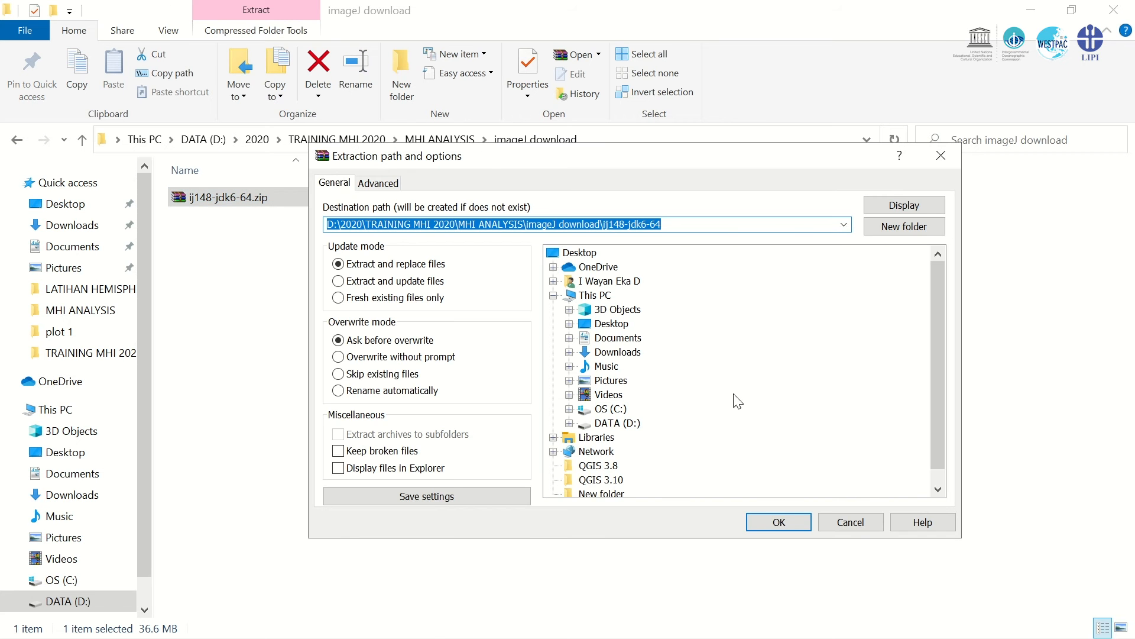
pyautogui.click(778, 523)
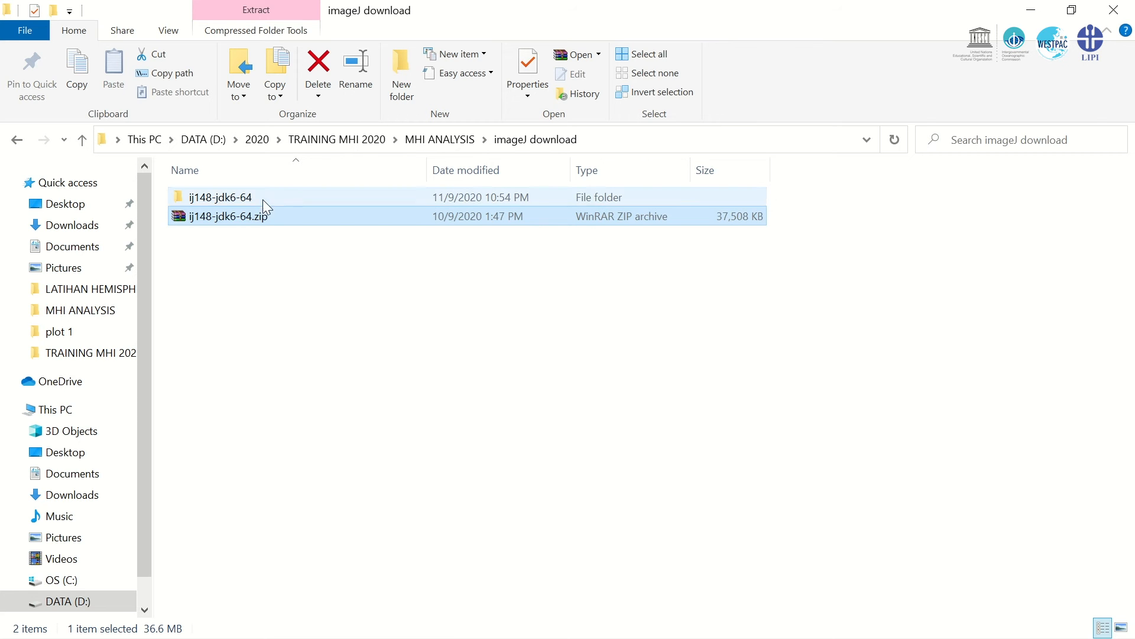
# Run ImageJ.exe from the ImageJ folder inside the extracted ij148-jdk6-64 folder, allowing the unverified publisher
pyautogui.doubleClick(262, 200)
pyautogui.doubleClick(258, 201)
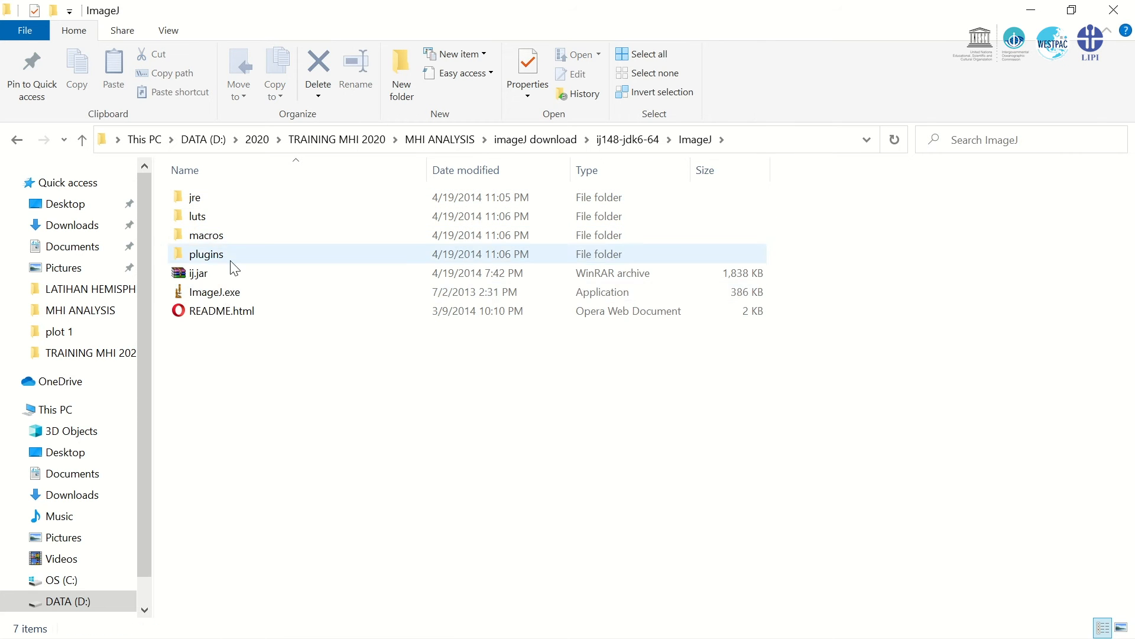
pyautogui.click(228, 293)
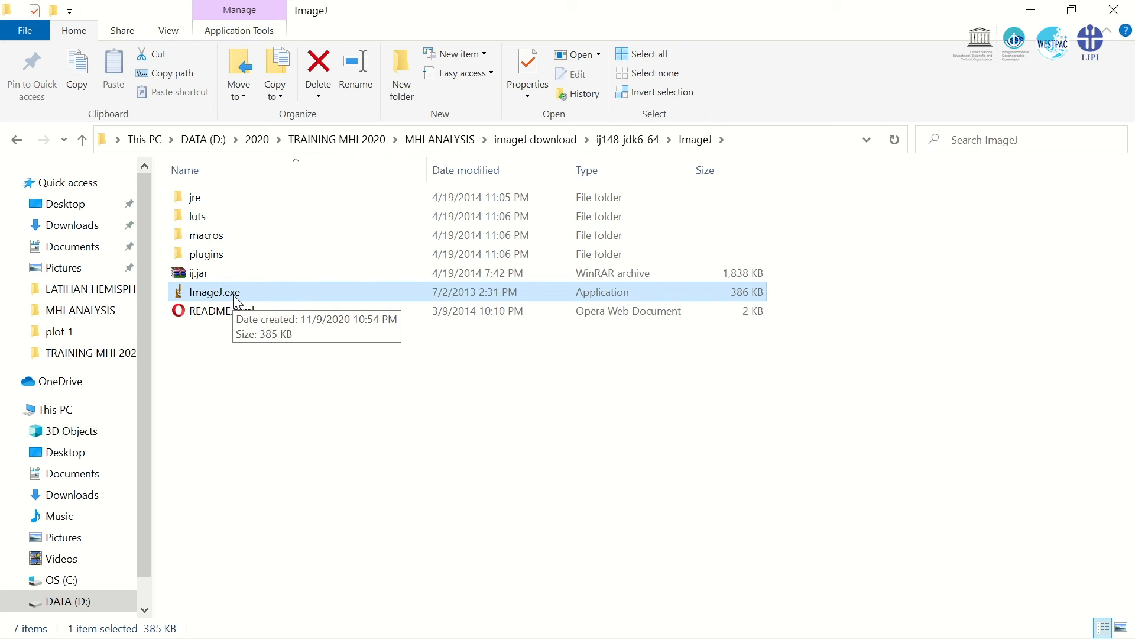
pyautogui.doubleClick(230, 293)
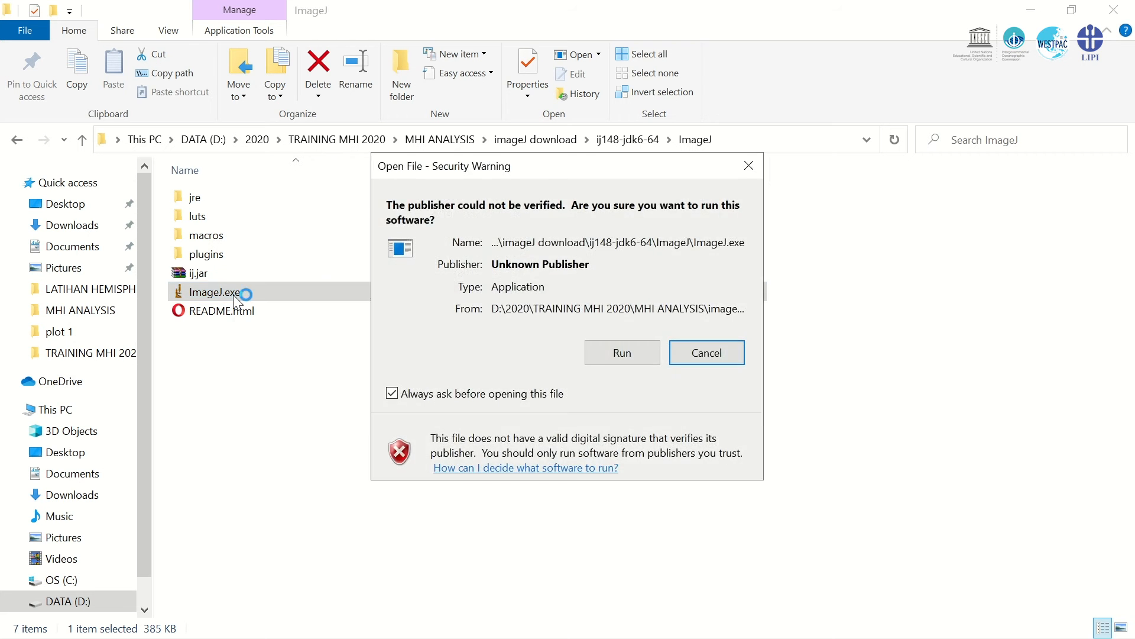
pyautogui.click(622, 353)
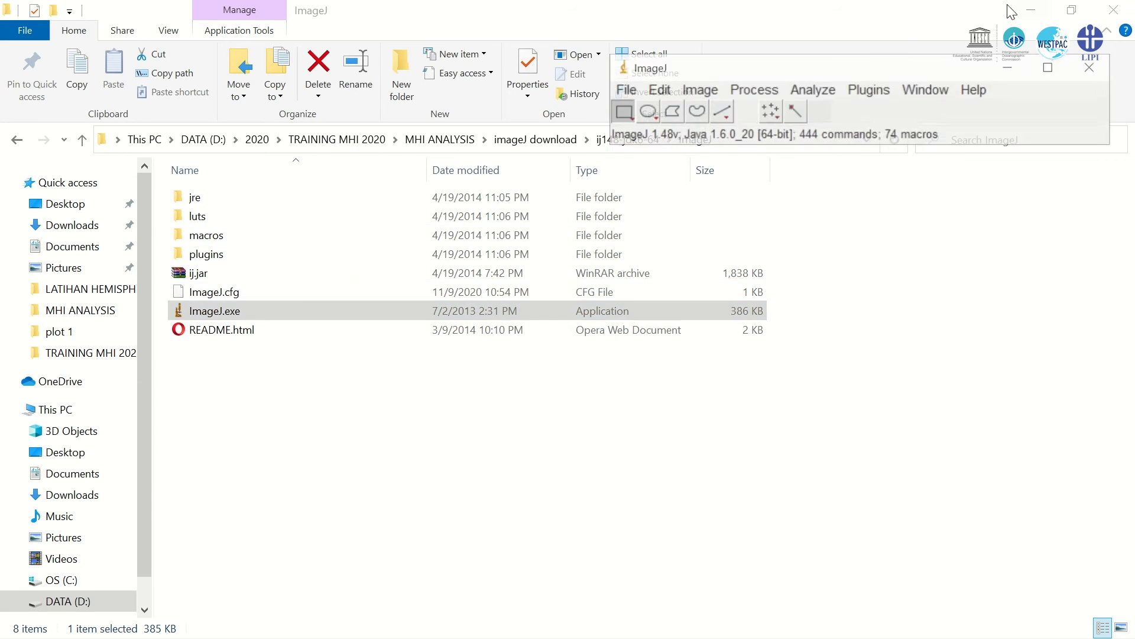
# Minimize the file browser window and reposition the ImageJ window near the upper edge of the desktop
pyautogui.click(1029, 11)
pyautogui.click(1029, 13)
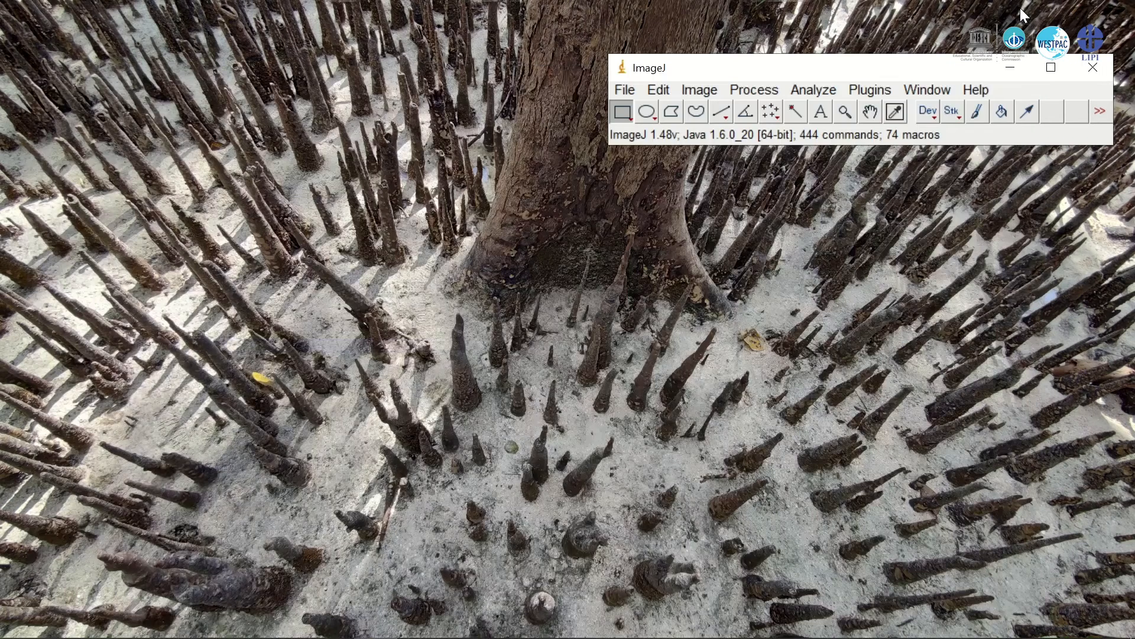
pyautogui.moveTo(930, 68); pyautogui.dragTo(928, 30)
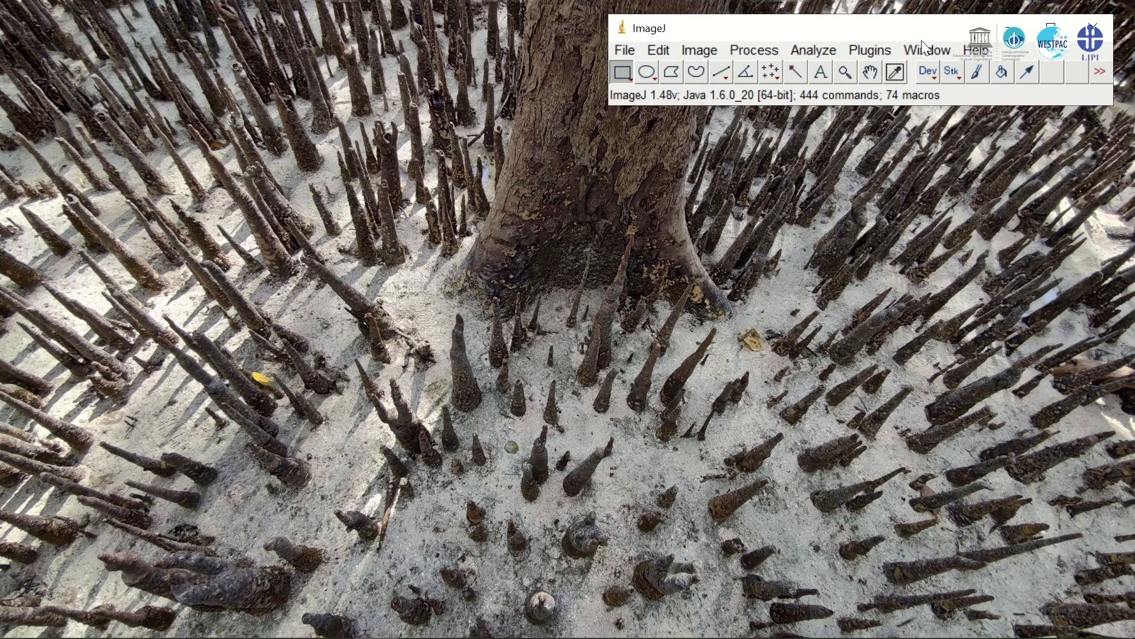
pyautogui.moveTo(900, 33); pyautogui.dragTo(875, 55)
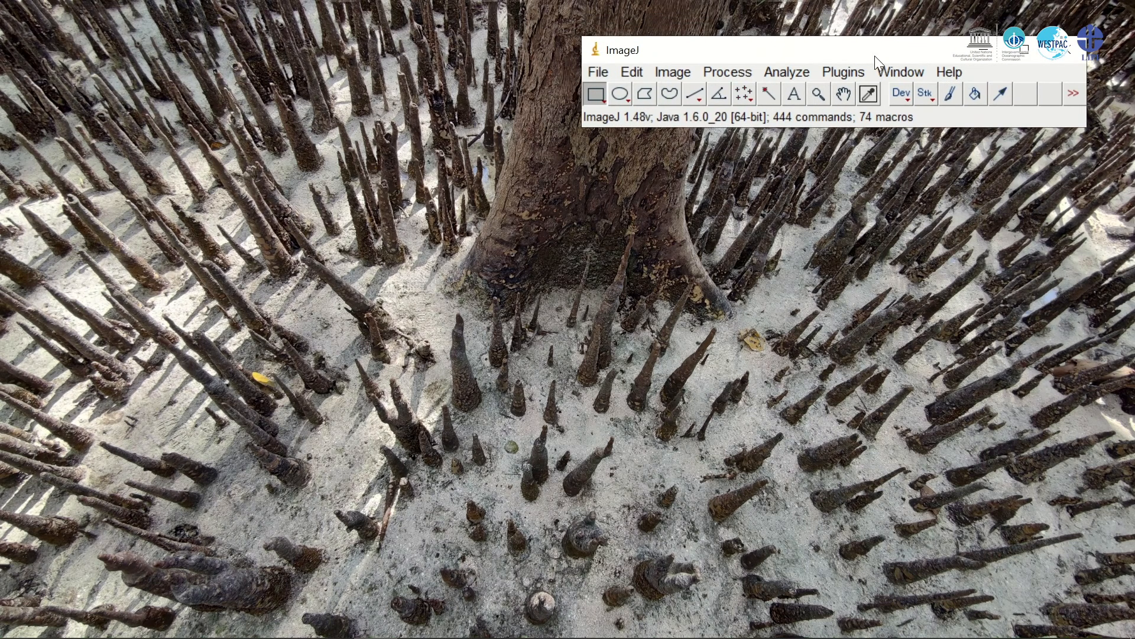
# Switch to File Explorer and open Template Simple2020_for MHI Training2020.xlsx from the template spreadsheet folder in MHI ANALYSIS
pyautogui.click(166, 622)
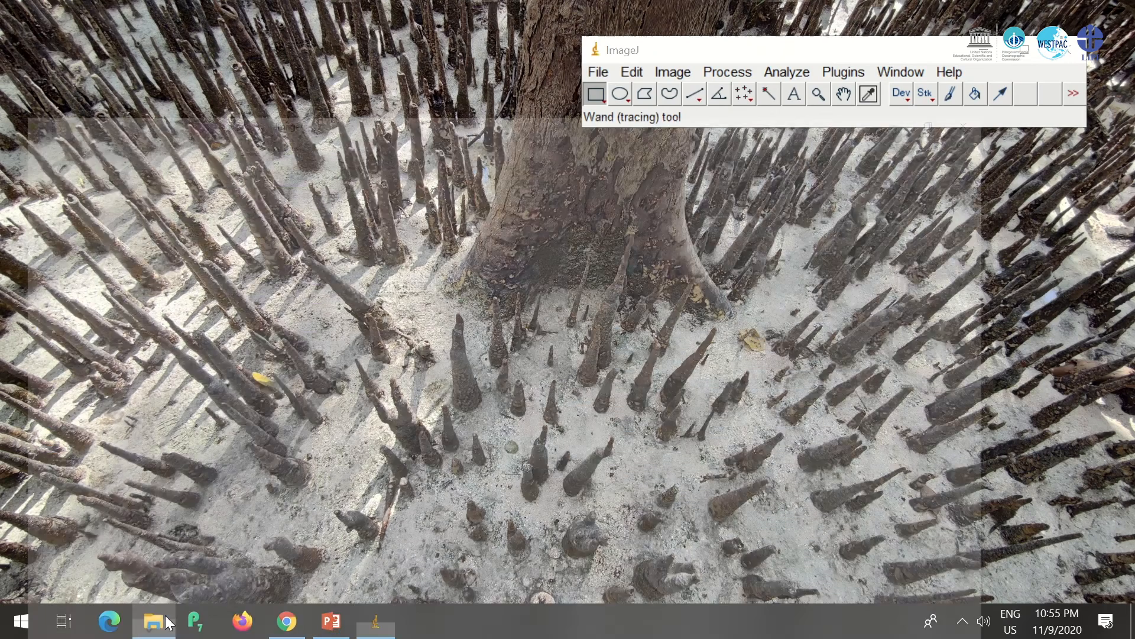
pyautogui.click(17, 139)
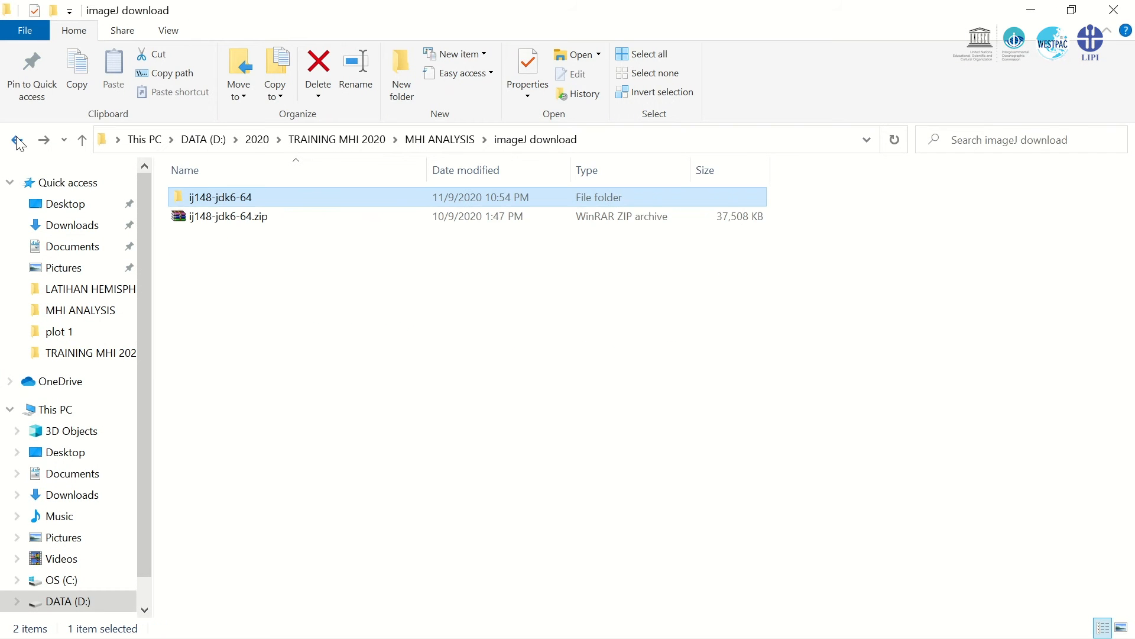
pyautogui.click(16, 139)
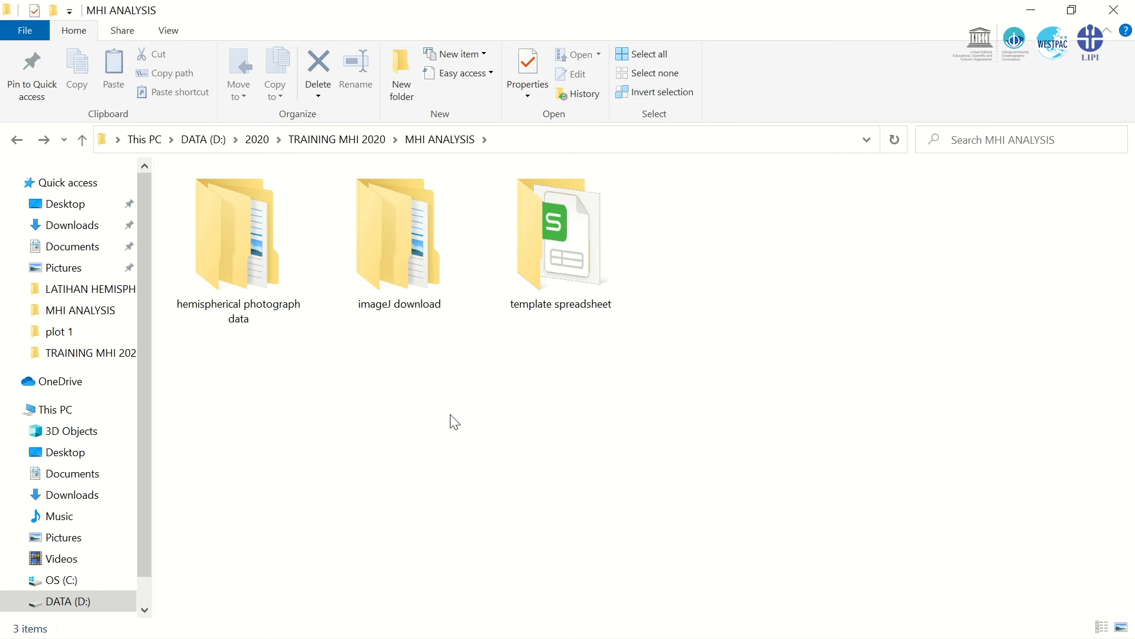
pyautogui.doubleClick(554, 254)
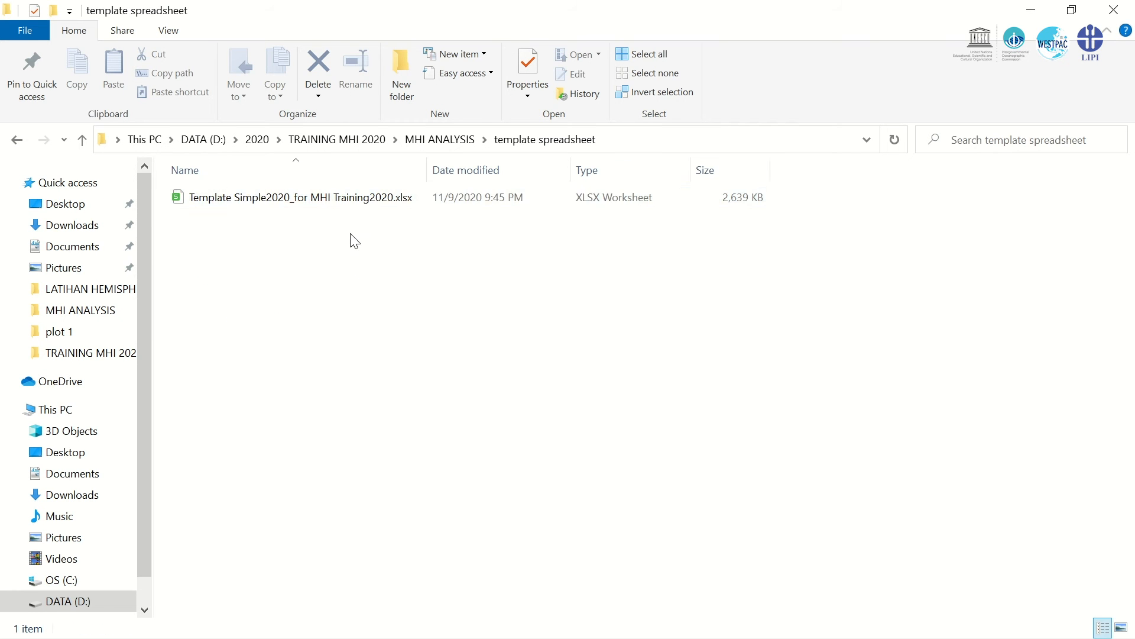
pyautogui.click(356, 201)
pyautogui.rightClick(324, 199)
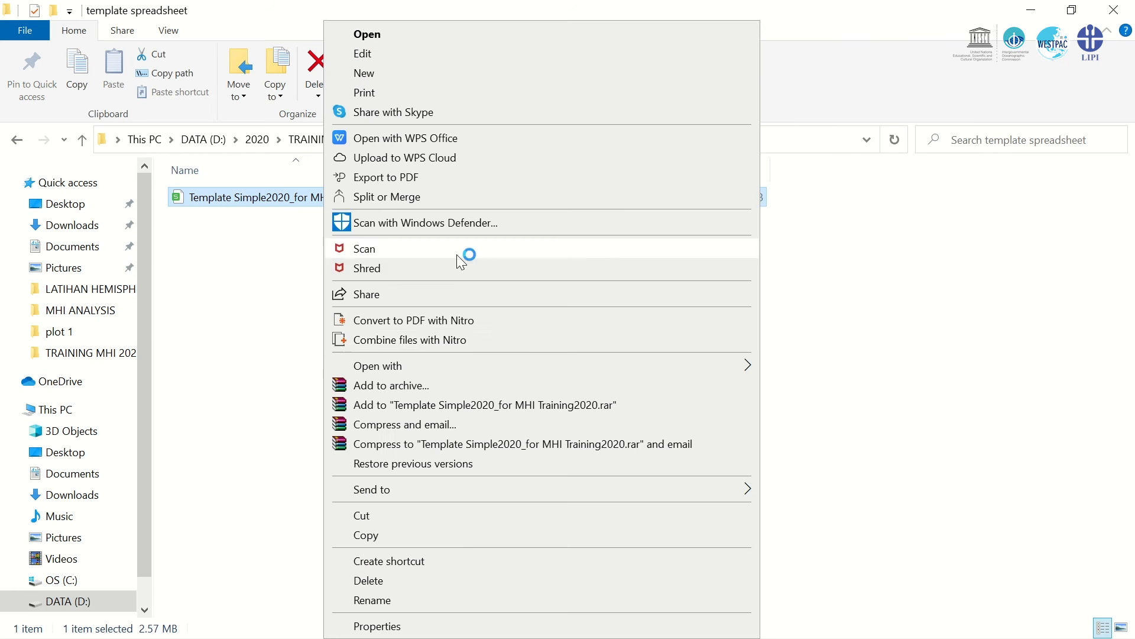
pyautogui.moveTo(629, 366)
pyautogui.click(827, 416)
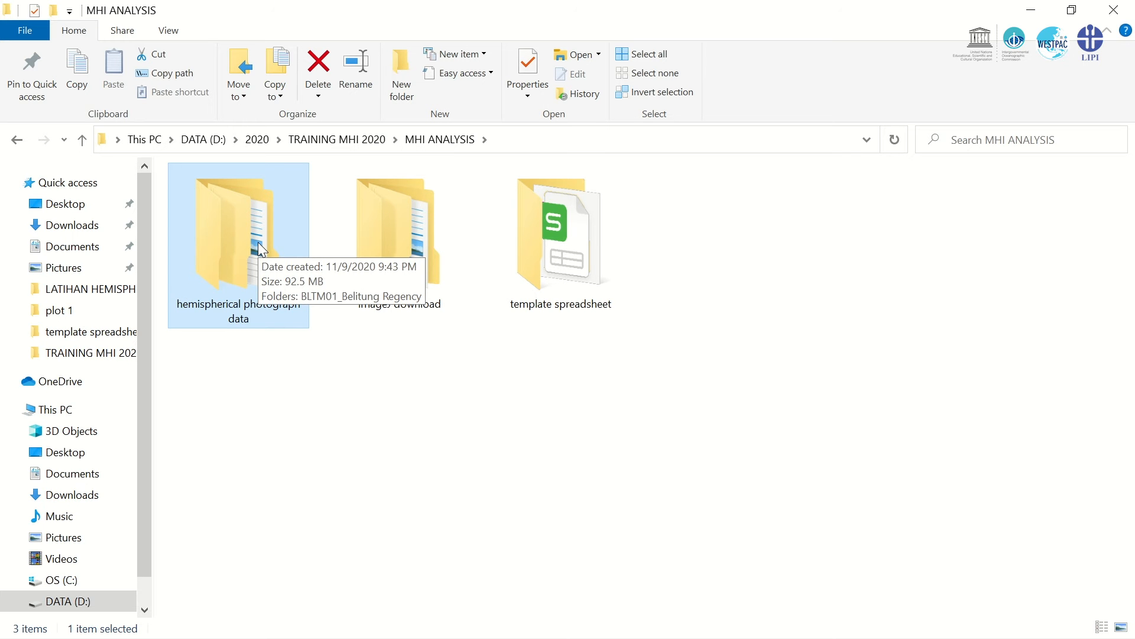
# Browse the hemispherical photograph data through BLTM01_Belitung Regency and zona 1 to the plot 1 folder
pyautogui.doubleClick(258, 244)
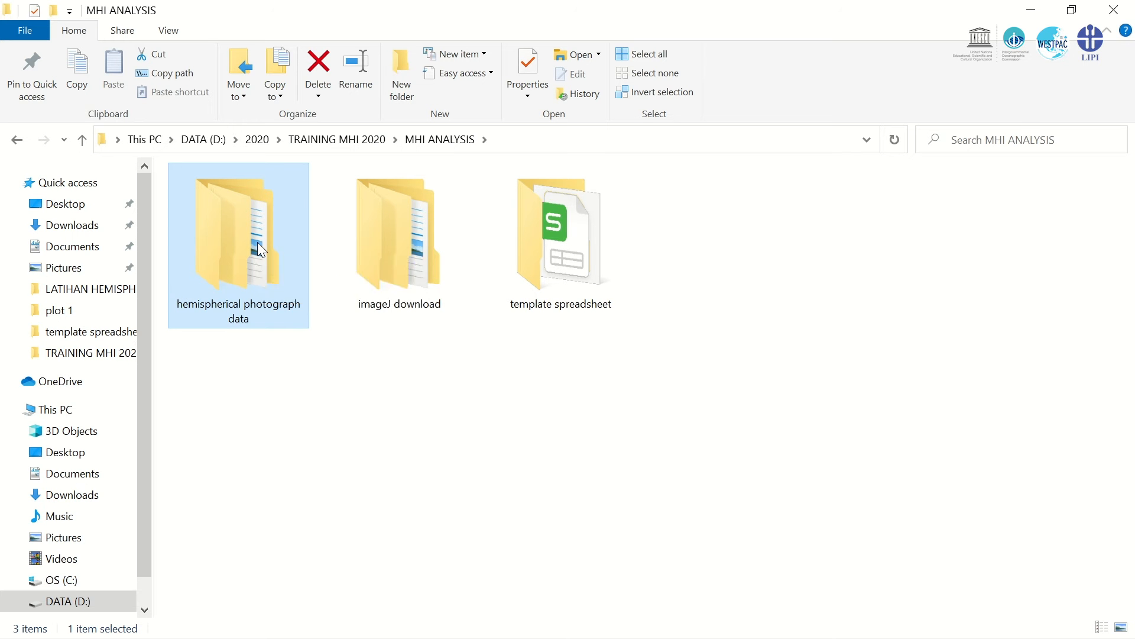
pyautogui.doubleClick(274, 198)
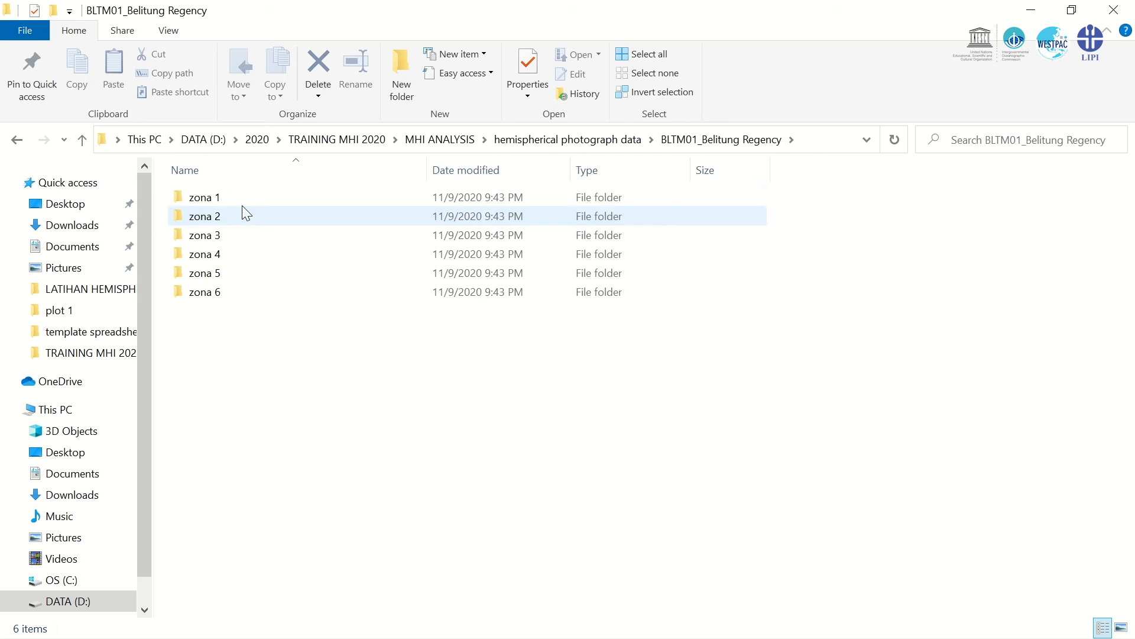
pyautogui.doubleClick(242, 199)
pyautogui.doubleClick(244, 201)
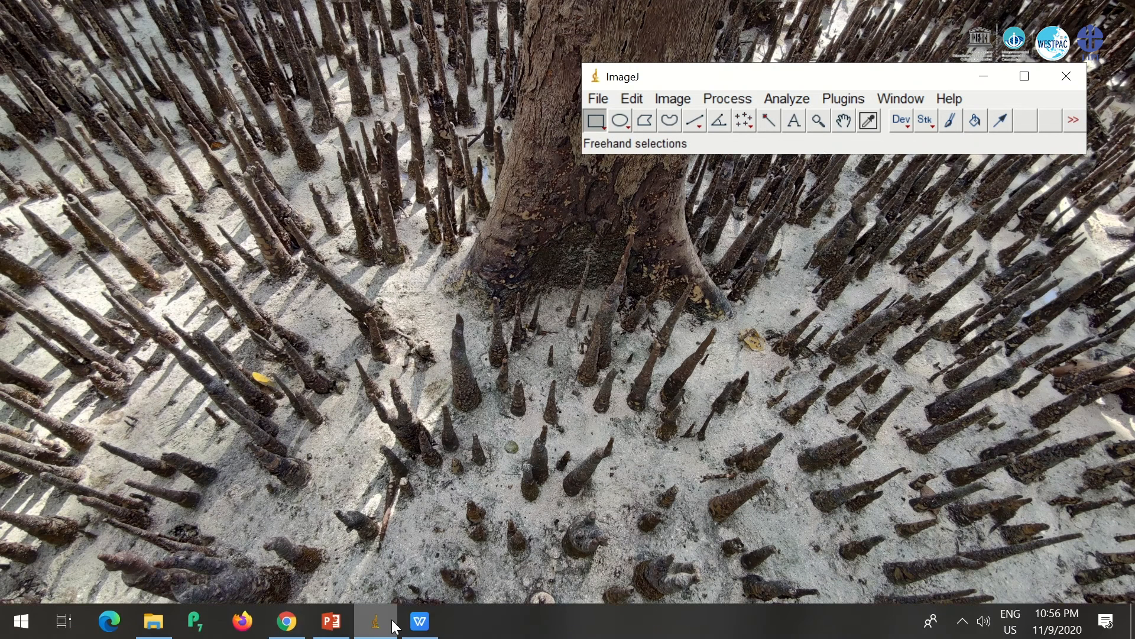
# Switch to WPS Office to view the C sheet of the template workbook, and minimize it
pyautogui.click(407, 634)
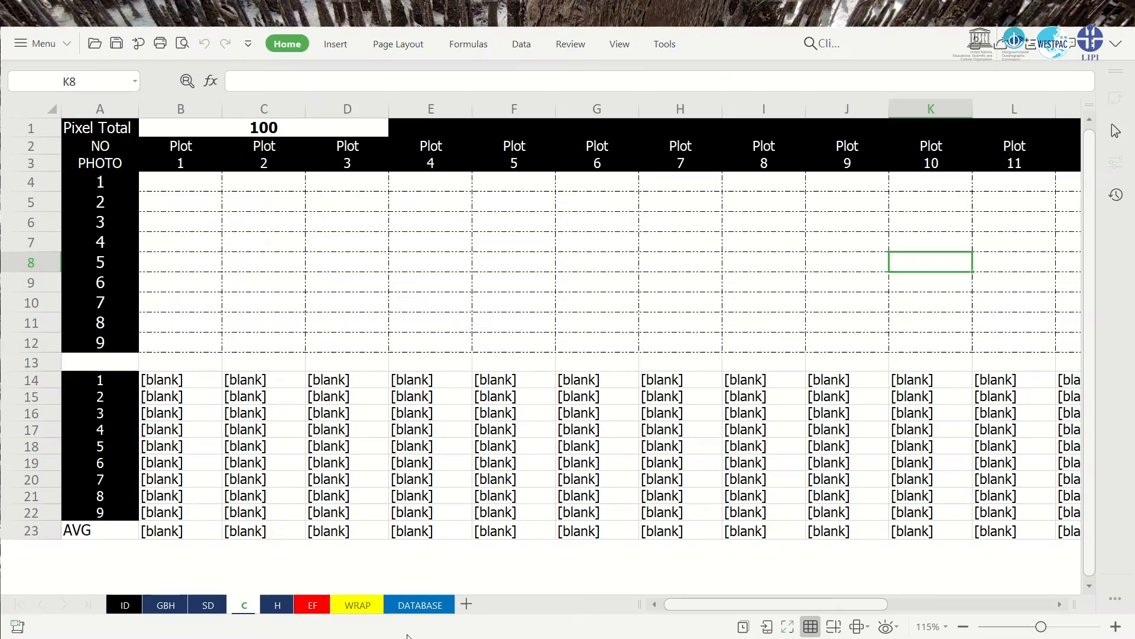
pyautogui.click(322, 308)
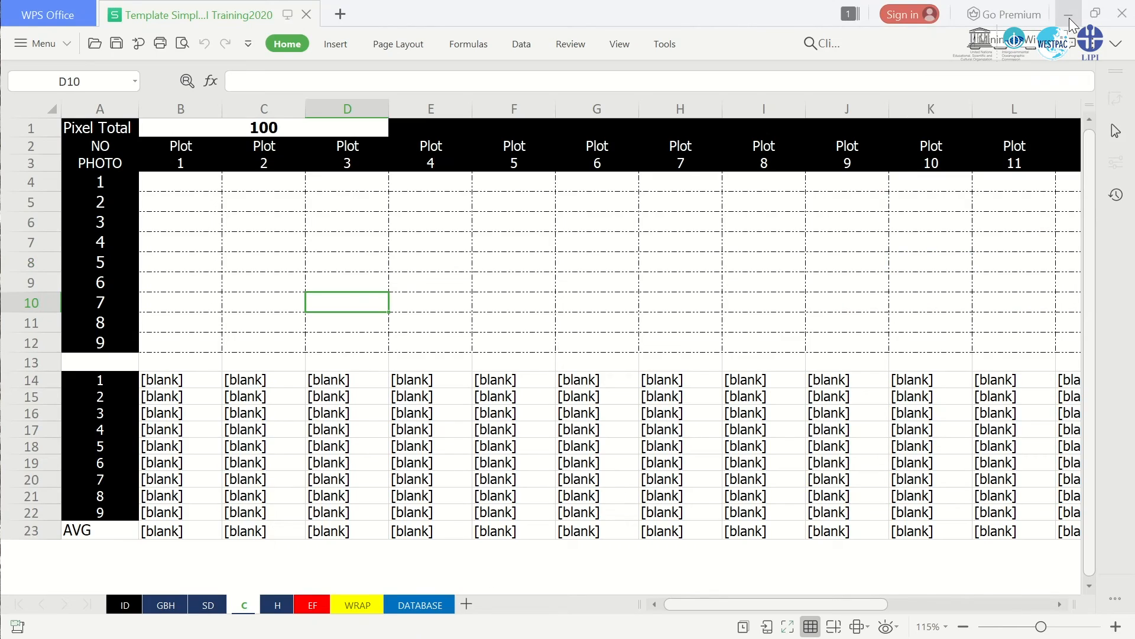
pyautogui.click(1069, 18)
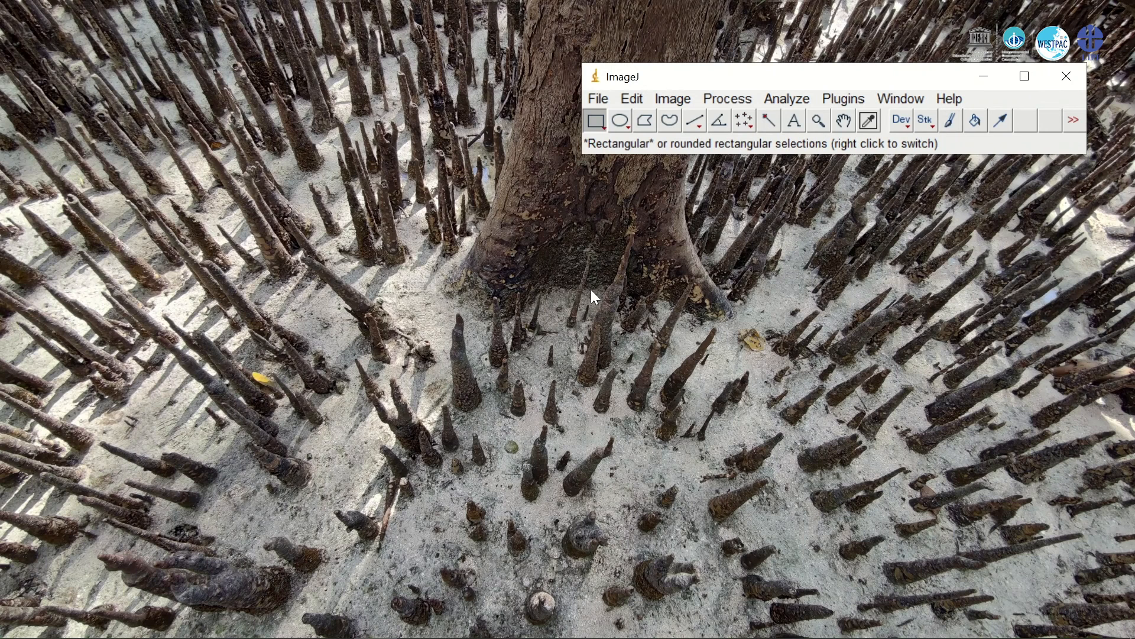
# Open the first plot 1 photograph, IMG_20191007_093149.jpg, in ImageJ
pyautogui.click(605, 101)
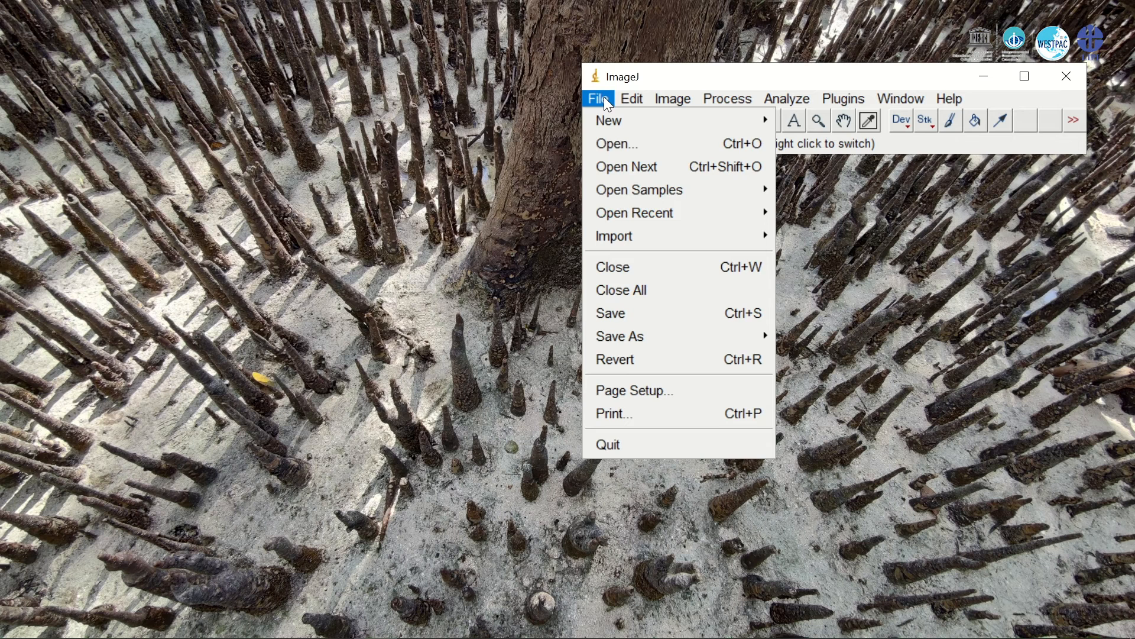
pyautogui.click(632, 147)
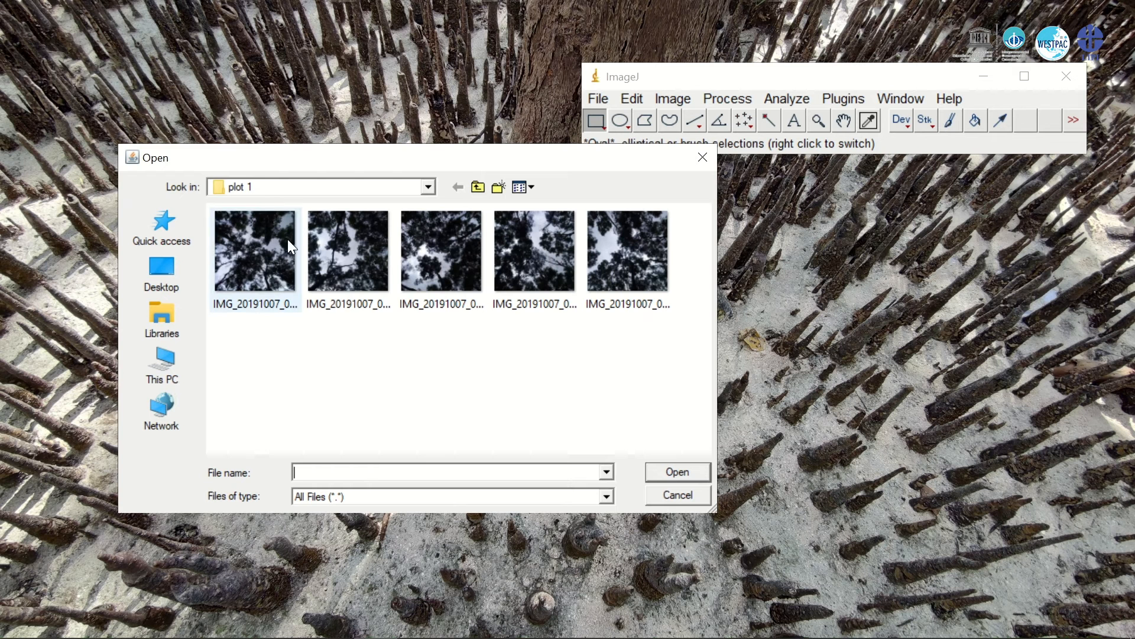
pyautogui.click(256, 259)
pyautogui.click(325, 258)
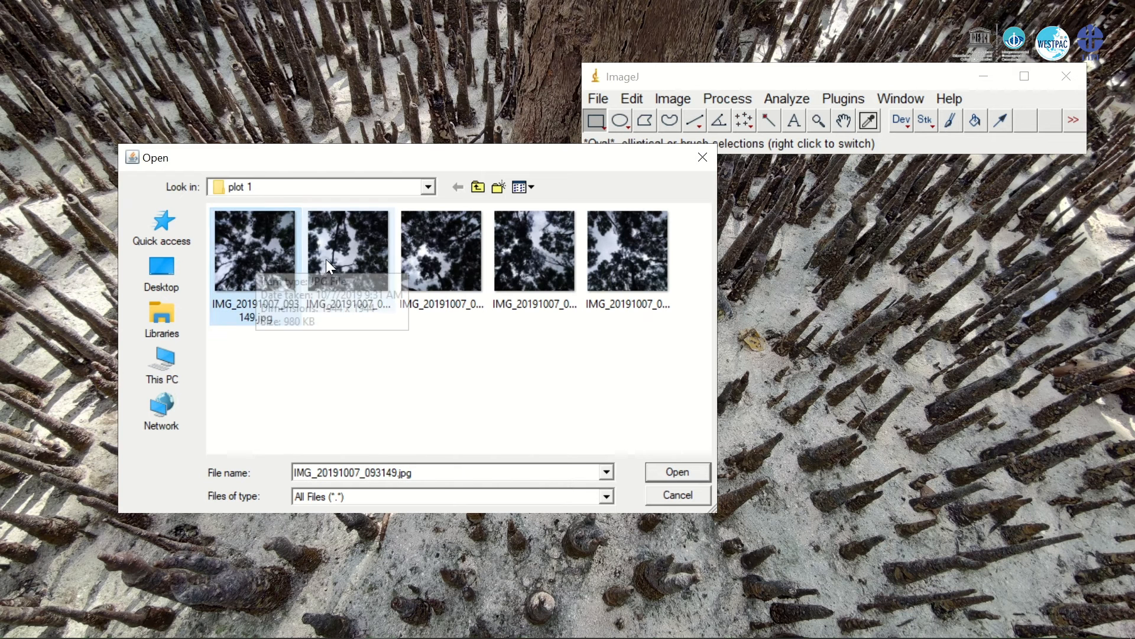
pyautogui.click(265, 265)
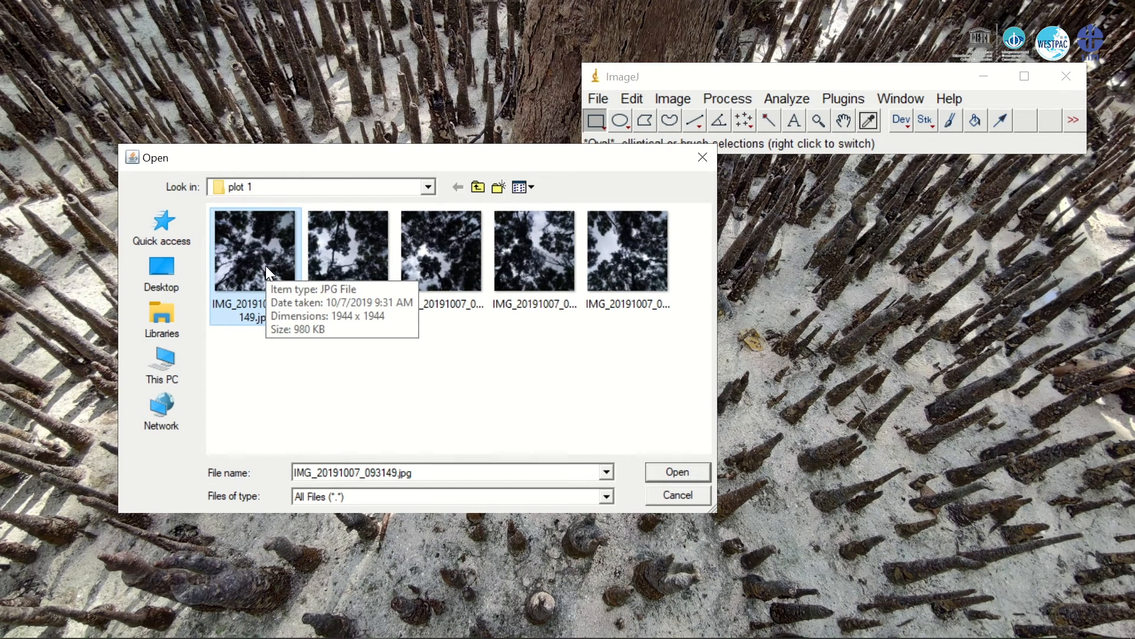
pyautogui.click(678, 473)
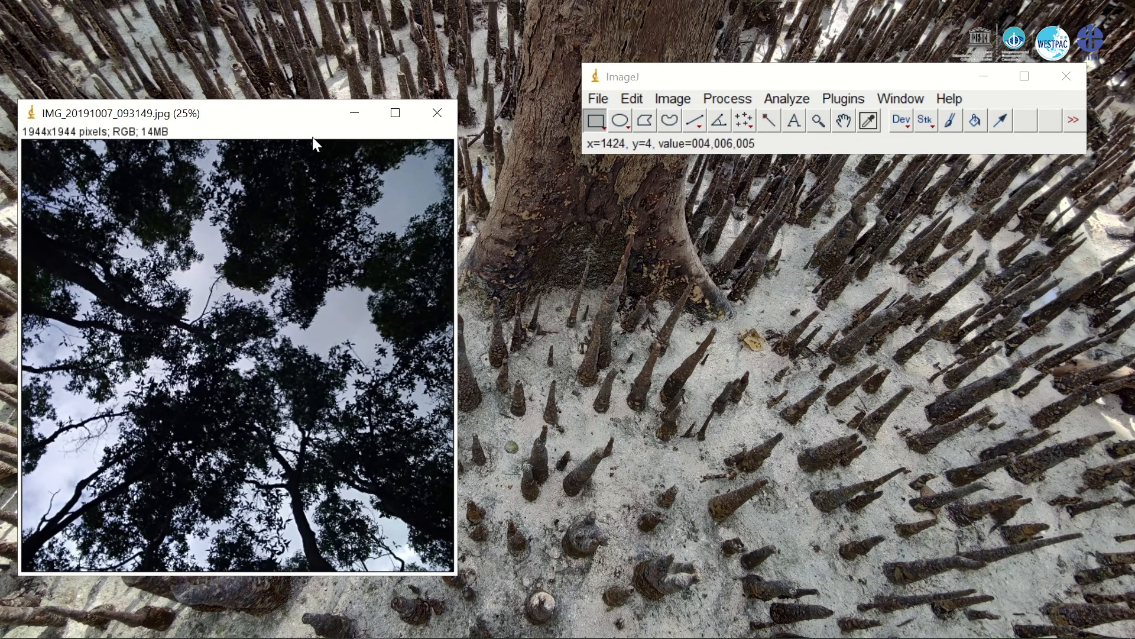
# Convert the IMG_20191007_093149.jpg canopy photograph to the 8-bit image type
pyautogui.moveTo(269, 120); pyautogui.dragTo(329, 86)
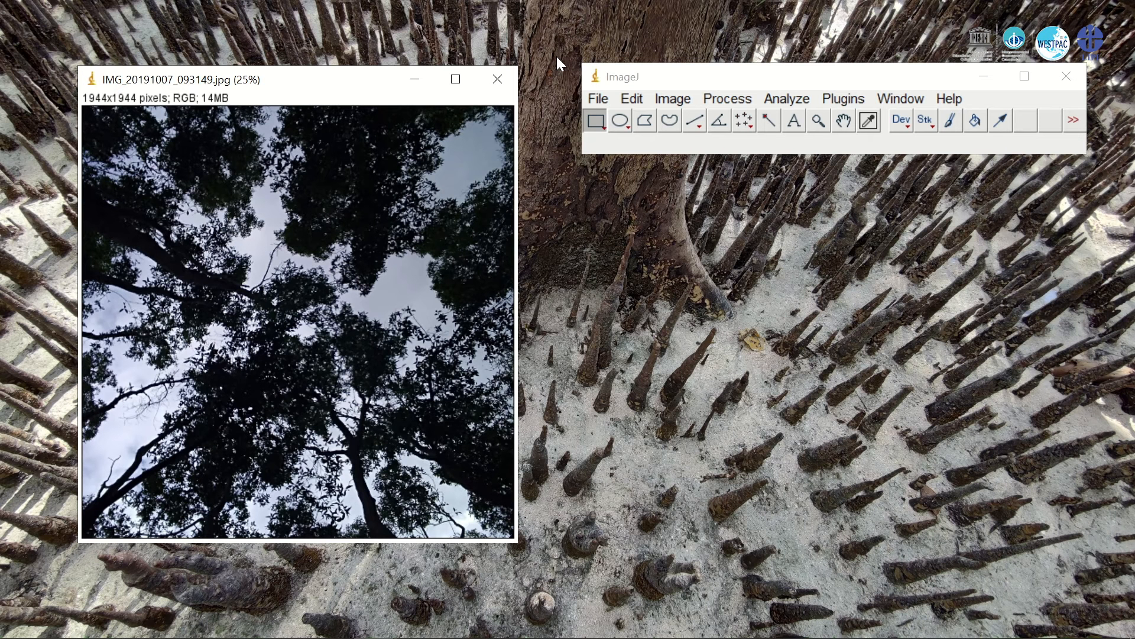
pyautogui.click(666, 95)
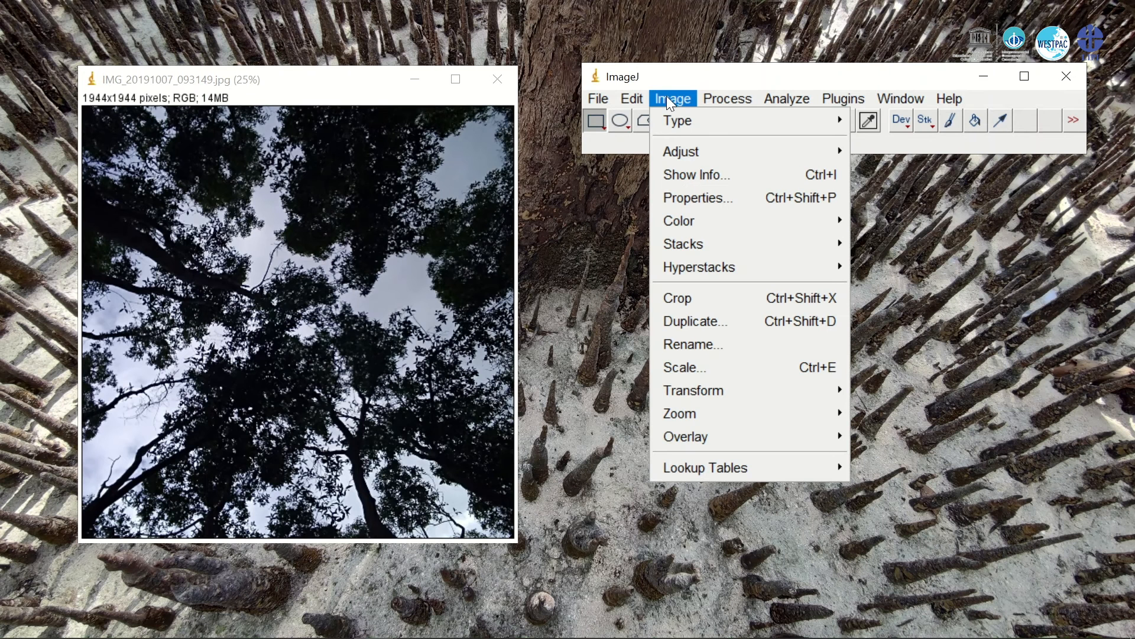
pyautogui.moveTo(728, 119)
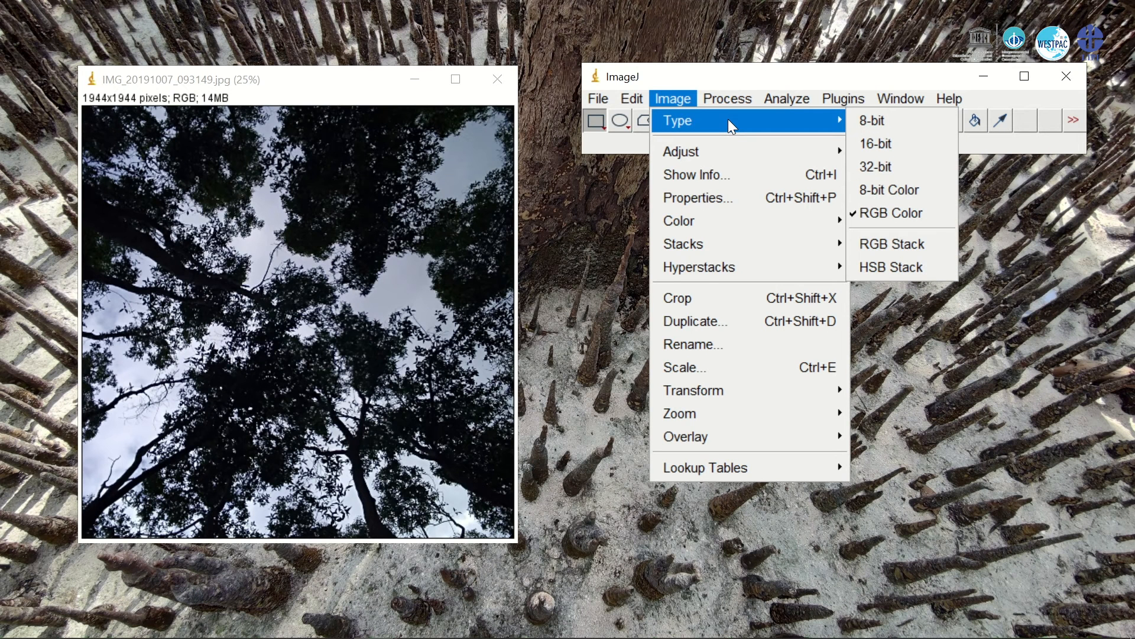
pyautogui.click(881, 118)
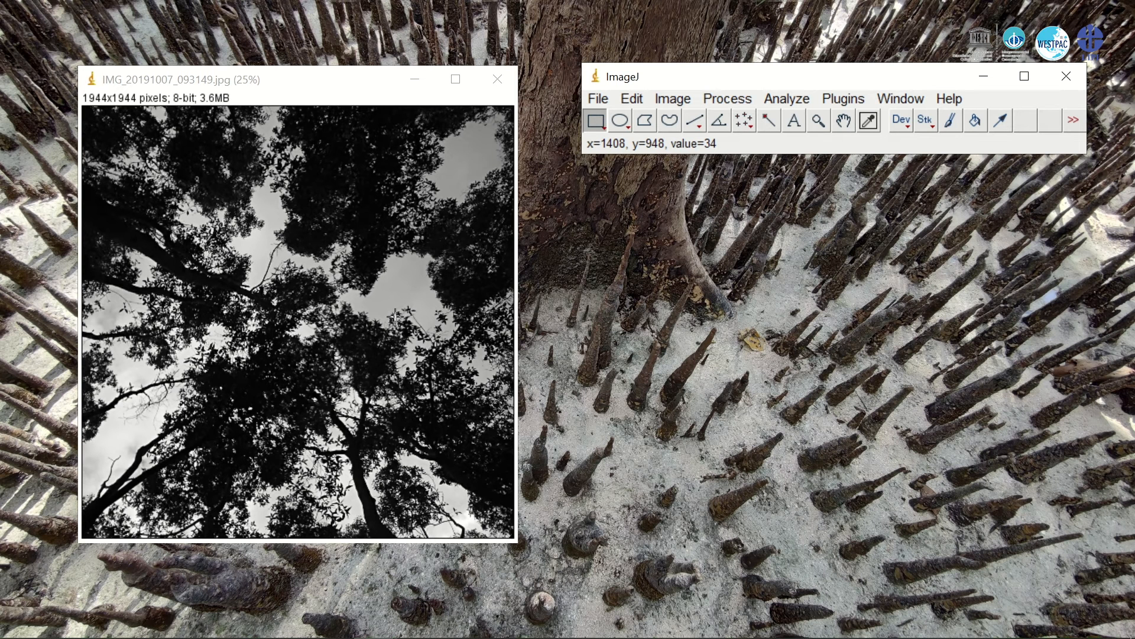
# Start Threshold adjustment on the 8-bit photograph and raise the upper threshold level to 132
pyautogui.click(665, 98)
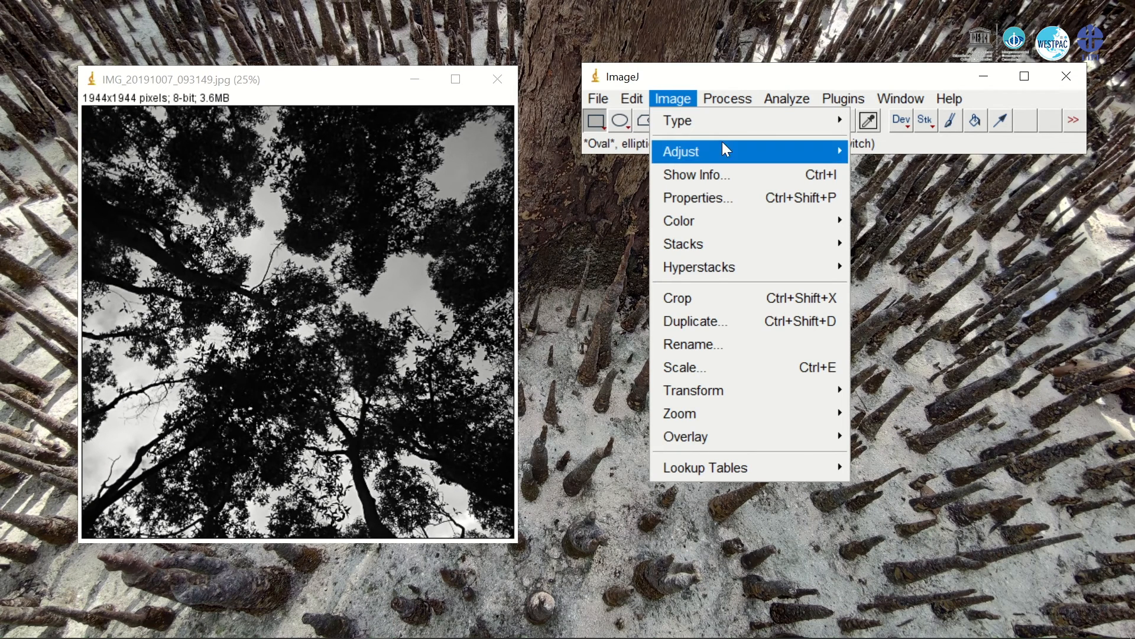
pyautogui.moveTo(725, 146)
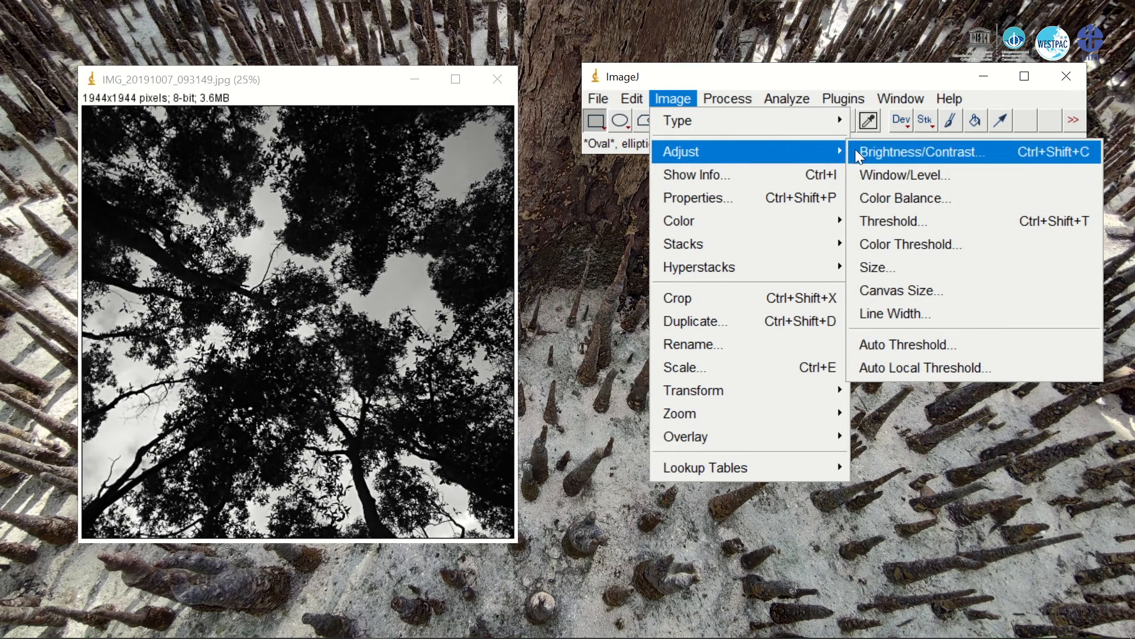
pyautogui.click(893, 221)
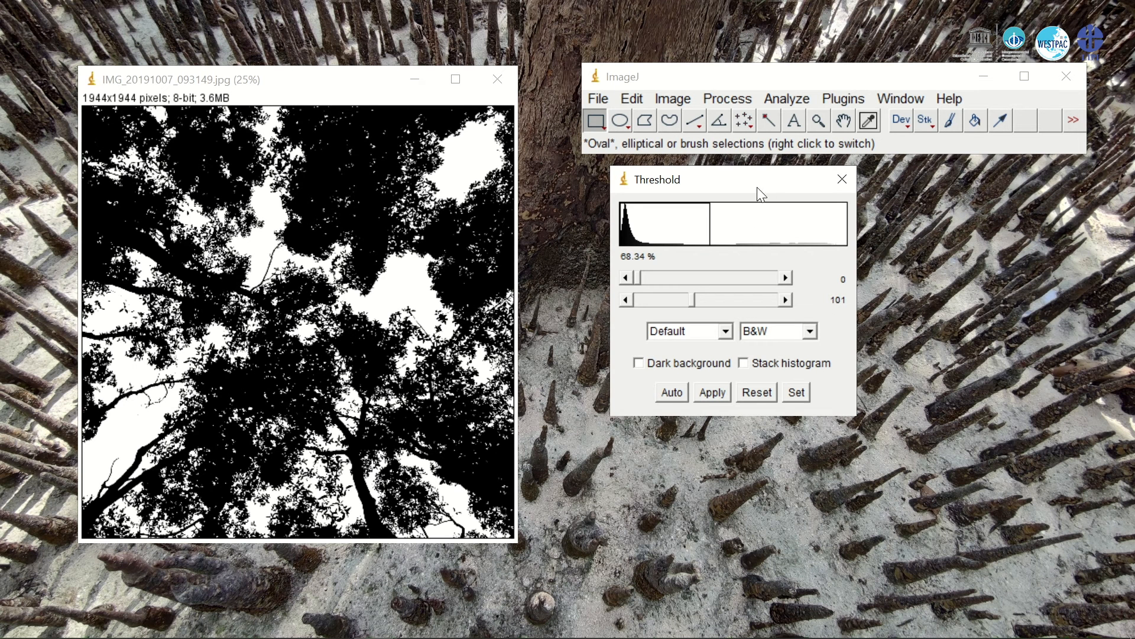
pyautogui.moveTo(752, 189)
pyautogui.mouseDown()
pyautogui.moveTo(756, 207)
pyautogui.moveTo(748, 195)
pyautogui.mouseUp()
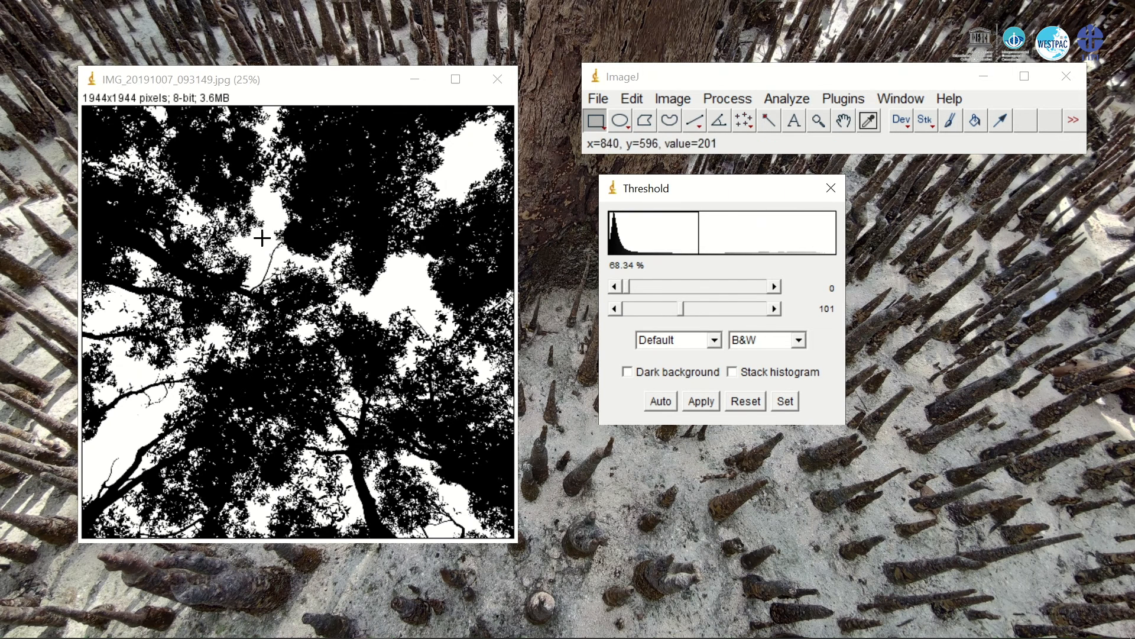
pyautogui.moveTo(683, 307)
pyautogui.mouseDown()
pyautogui.moveTo(626, 308)
pyautogui.moveTo(682, 318)
pyautogui.mouseUp()
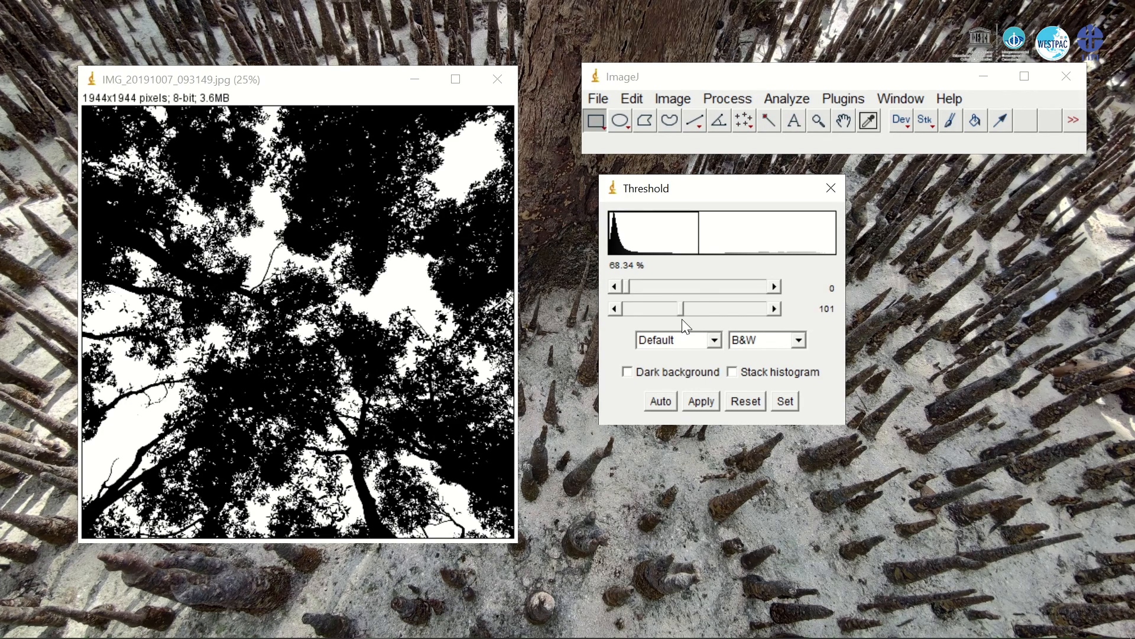
pyautogui.moveTo(682, 311)
pyautogui.mouseDown()
pyautogui.moveTo(728, 315)
pyautogui.moveTo(645, 318)
pyautogui.moveTo(718, 318)
pyautogui.moveTo(680, 317)
pyautogui.mouseUp()
pyautogui.moveTo(680, 317)
pyautogui.mouseDown()
pyautogui.moveTo(707, 316)
pyautogui.moveTo(688, 316)
pyautogui.moveTo(698, 317)
pyautogui.mouseUp()
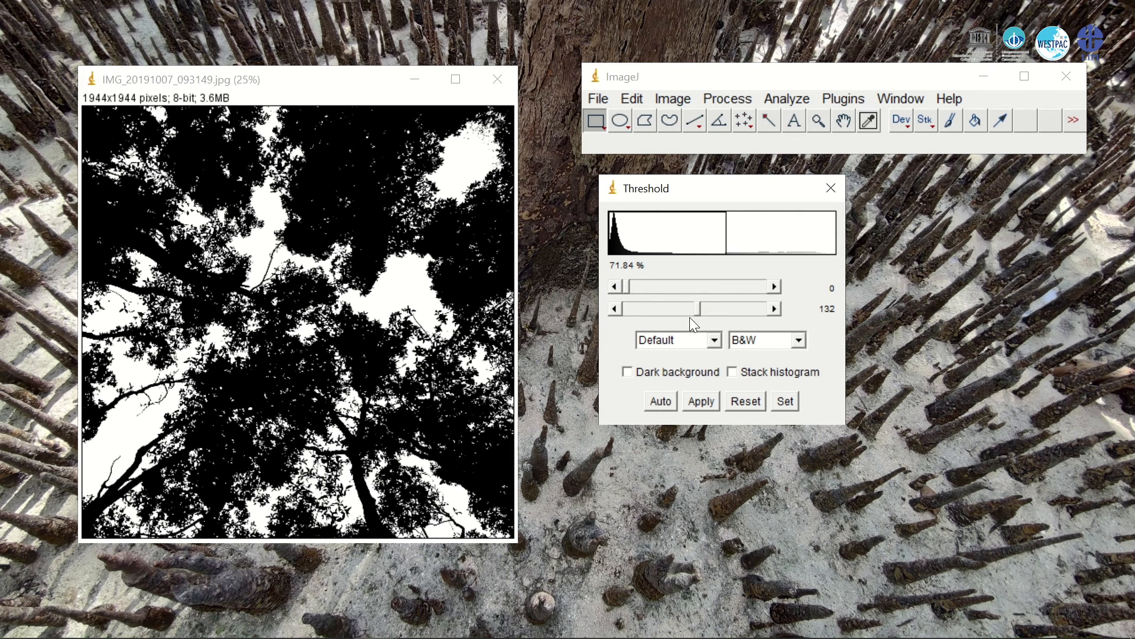
# Lower the upper threshold gradually until 70.78 % of the image is covered, and apply the threshold
pyautogui.click(616, 309)
pyautogui.click(616, 308)
pyautogui.click(616, 308)
pyautogui.click(616, 309)
pyautogui.click(617, 309)
pyautogui.click(616, 309)
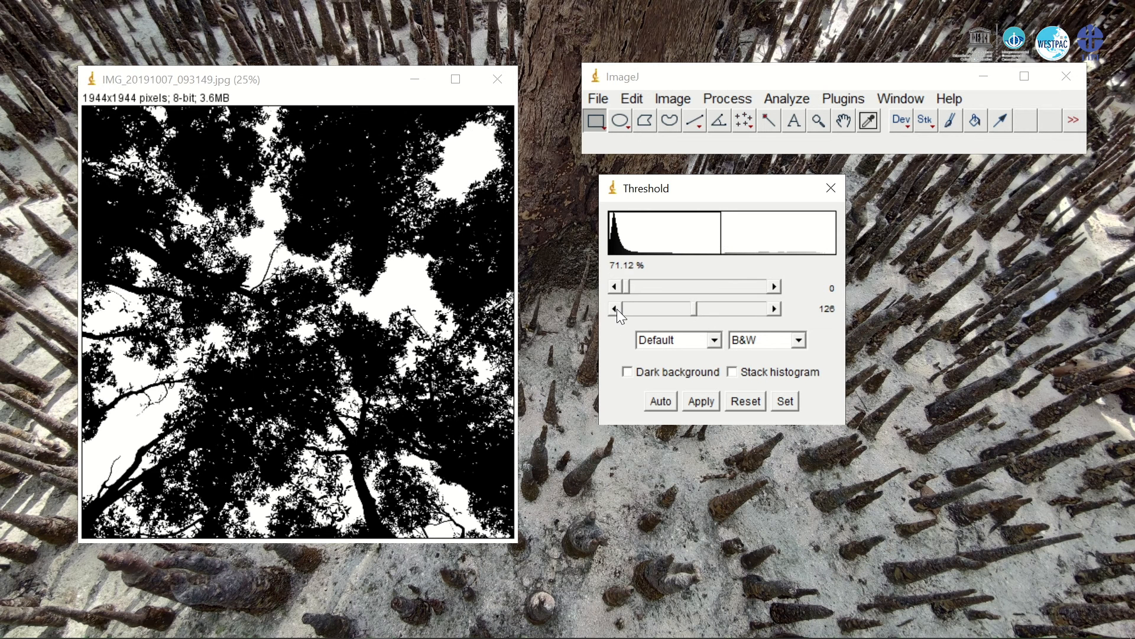
pyautogui.click(616, 308)
pyautogui.click(617, 308)
pyautogui.click(616, 309)
pyautogui.click(701, 402)
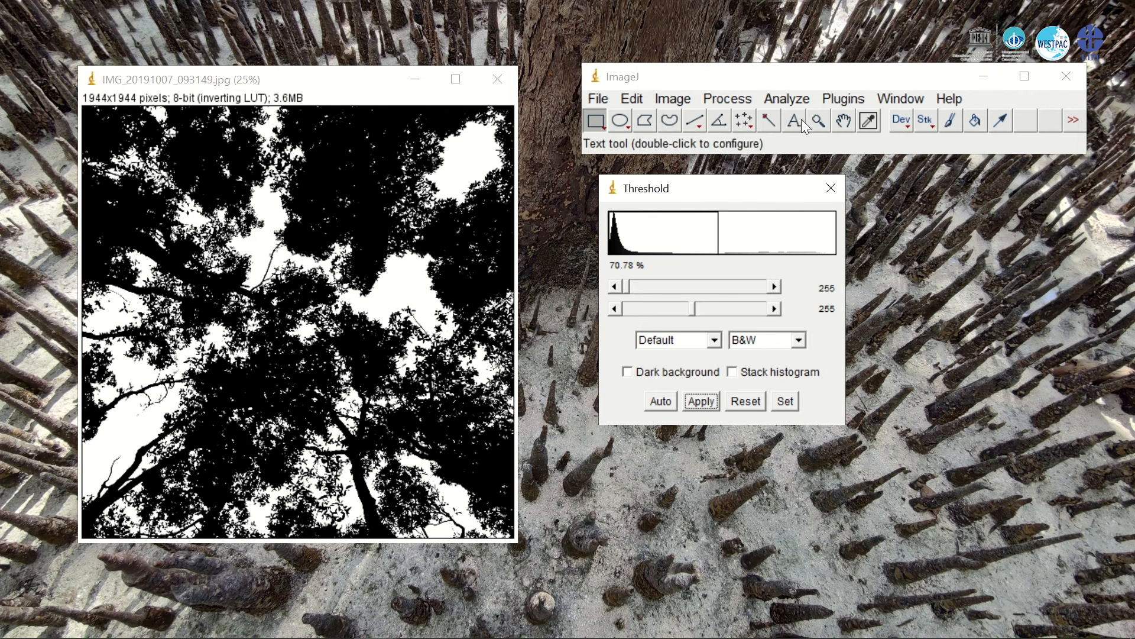
# Generate the histogram of the thresholded photograph, and clear away the photograph and Threshold windows
pyautogui.click(787, 99)
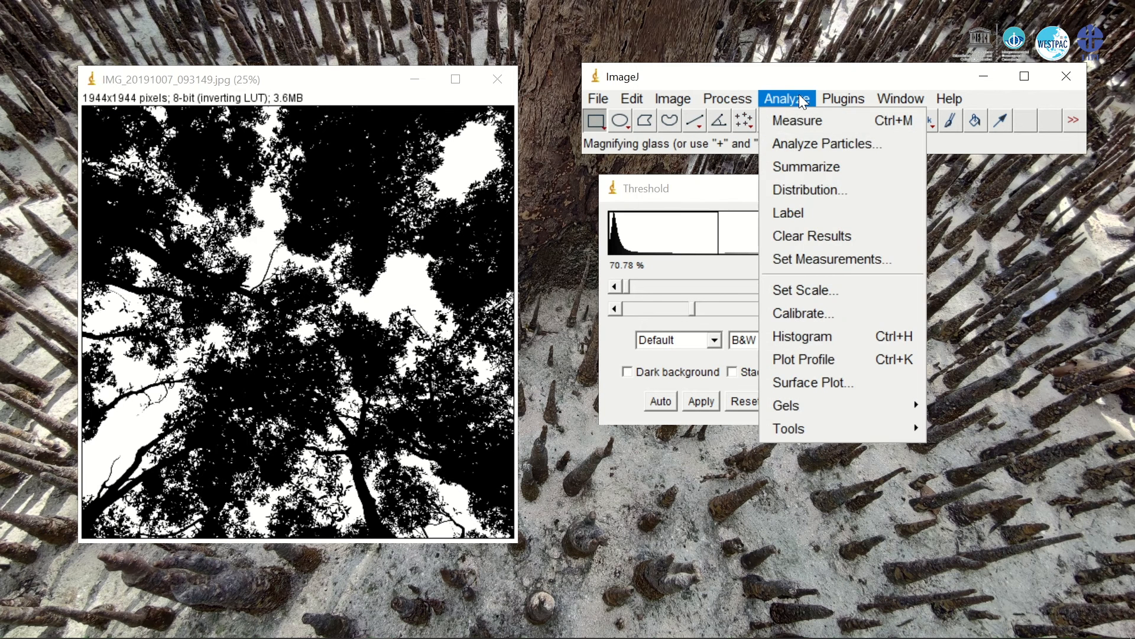
pyautogui.click(808, 336)
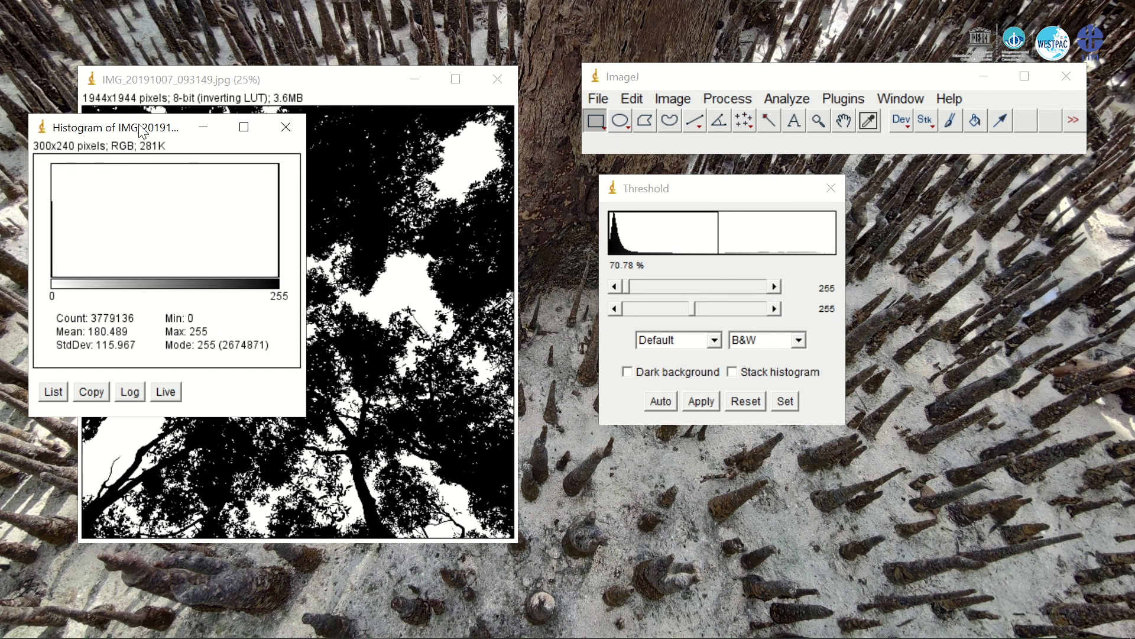
pyautogui.moveTo(158, 128); pyautogui.dragTo(708, 191)
pyautogui.moveTo(659, 322)
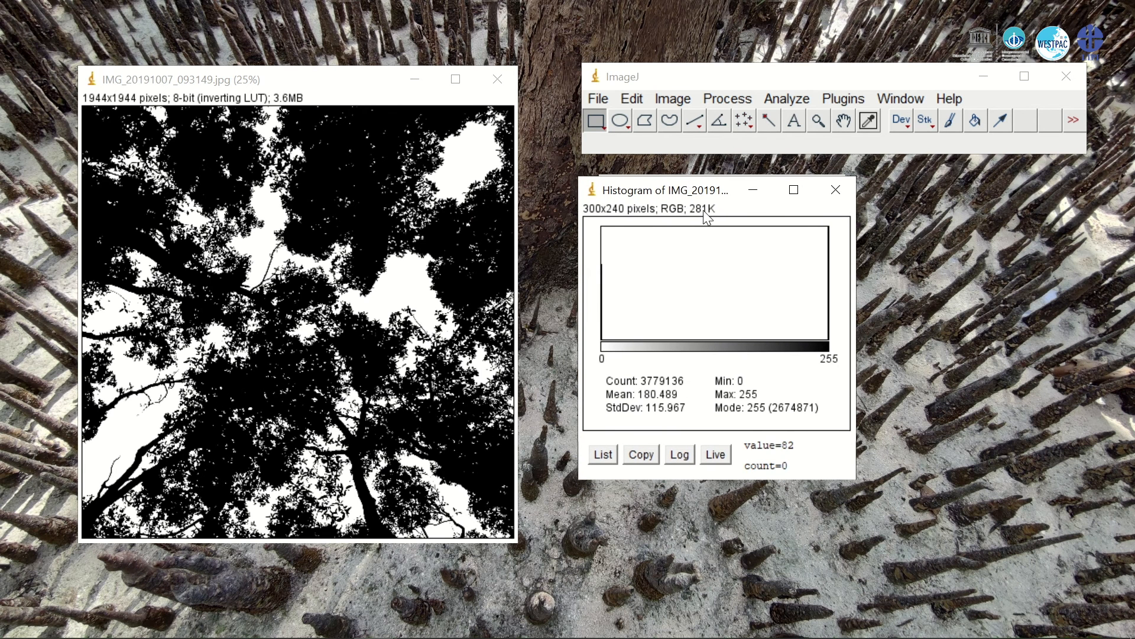
pyautogui.moveTo(708, 193); pyautogui.dragTo(453, 161)
pyautogui.click(414, 80)
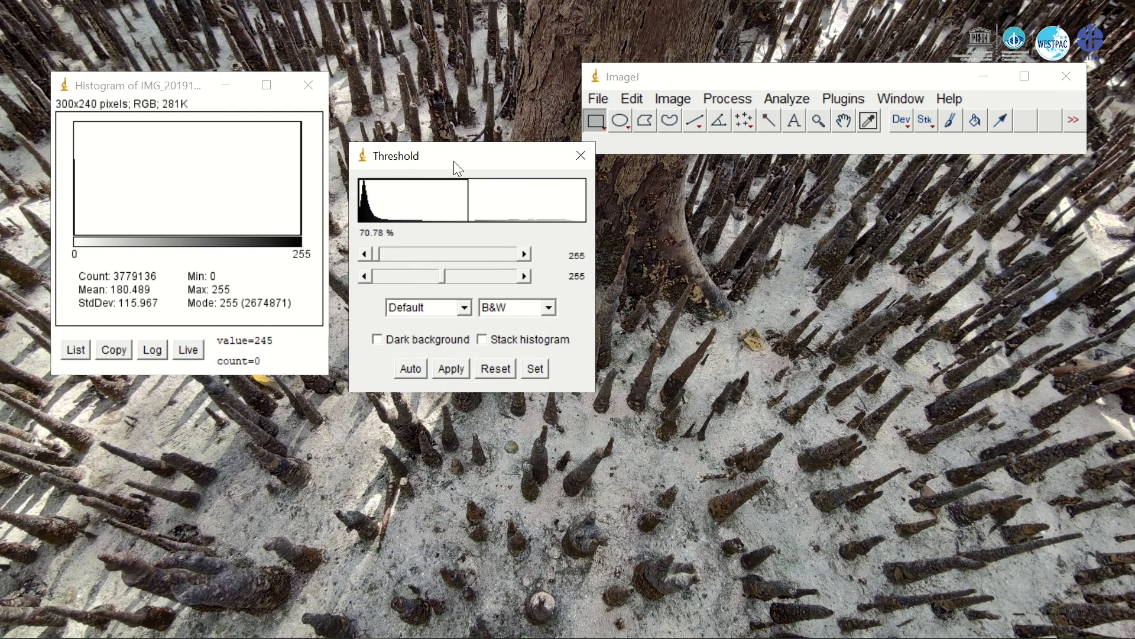
pyautogui.click(578, 156)
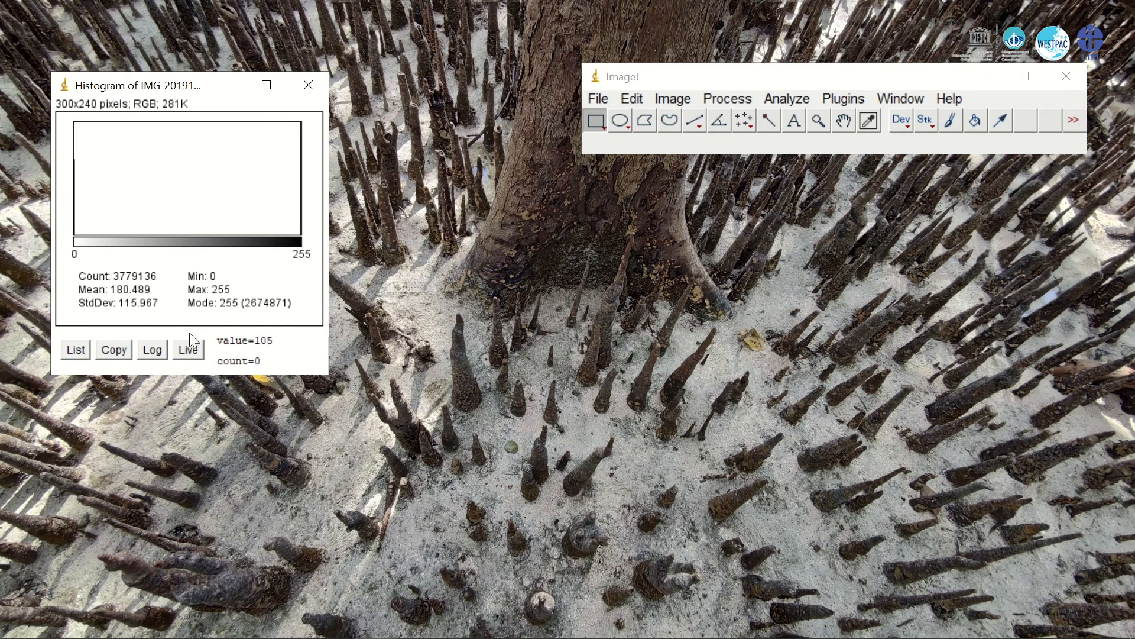
# List the histogram's values and counts beside the histogram, and go to the row for value 255
pyautogui.click(75, 347)
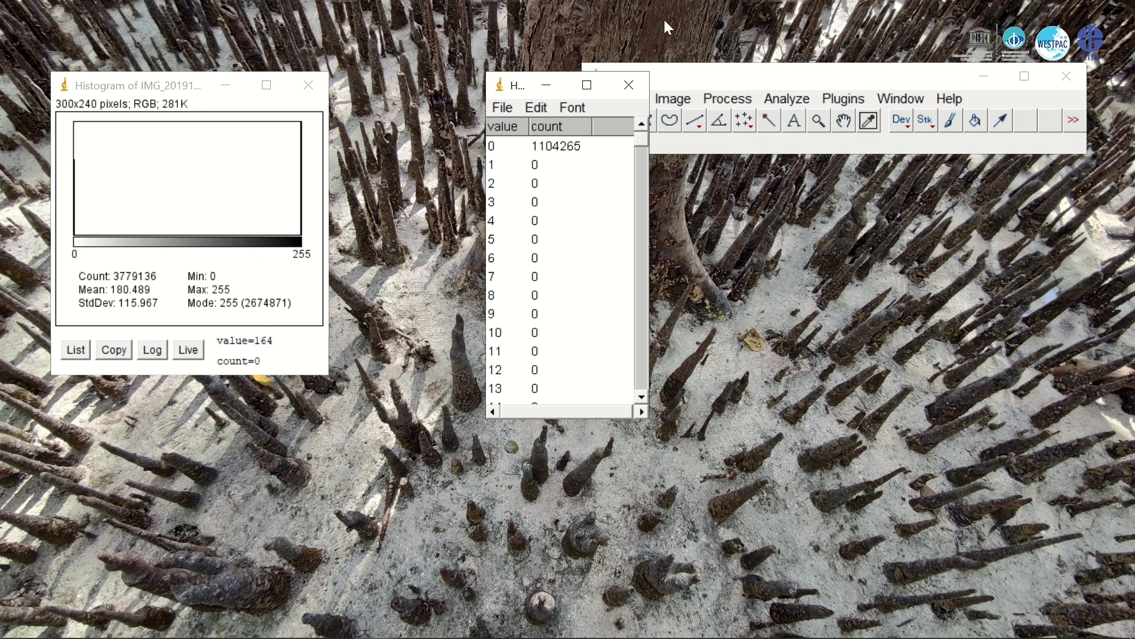
pyautogui.moveTo(517, 86); pyautogui.dragTo(385, 95)
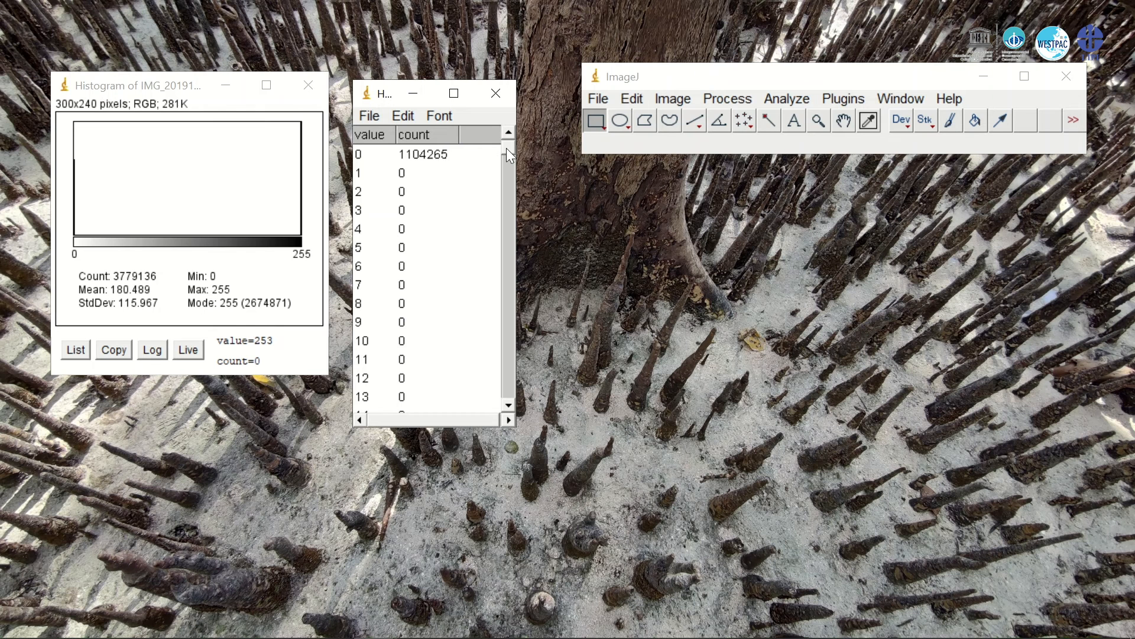
pyautogui.moveTo(507, 147); pyautogui.dragTo(512, 415)
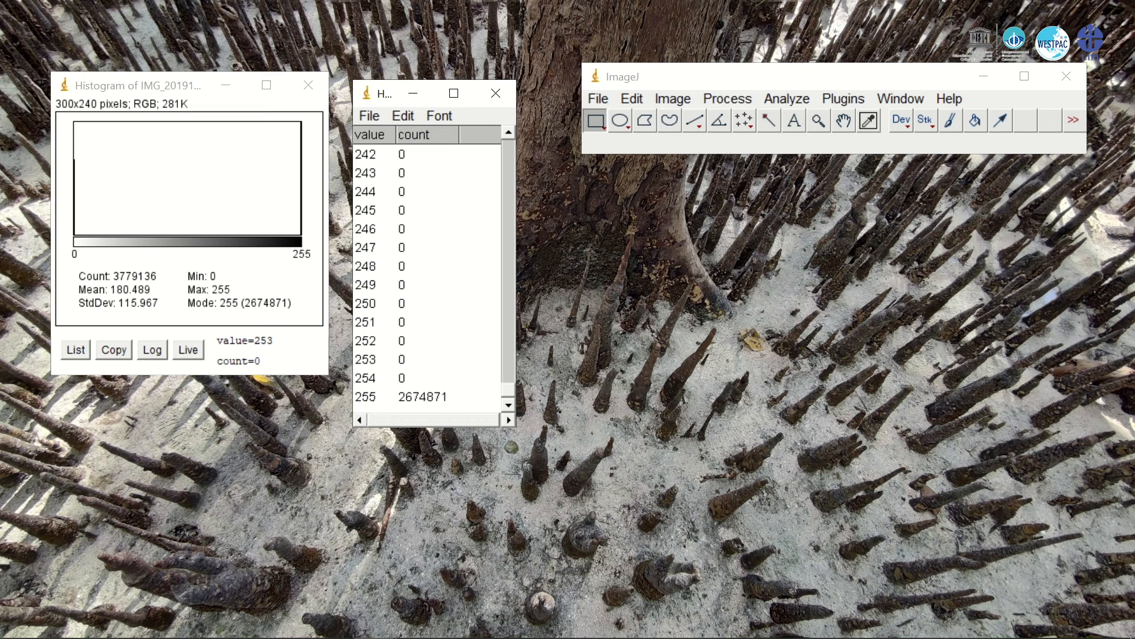
# Switch to the template workbook in WPS Office and fit it on half the screen beside the ImageJ histogram windows
pyautogui.moveTo(452, 633)
pyautogui.click(419, 621)
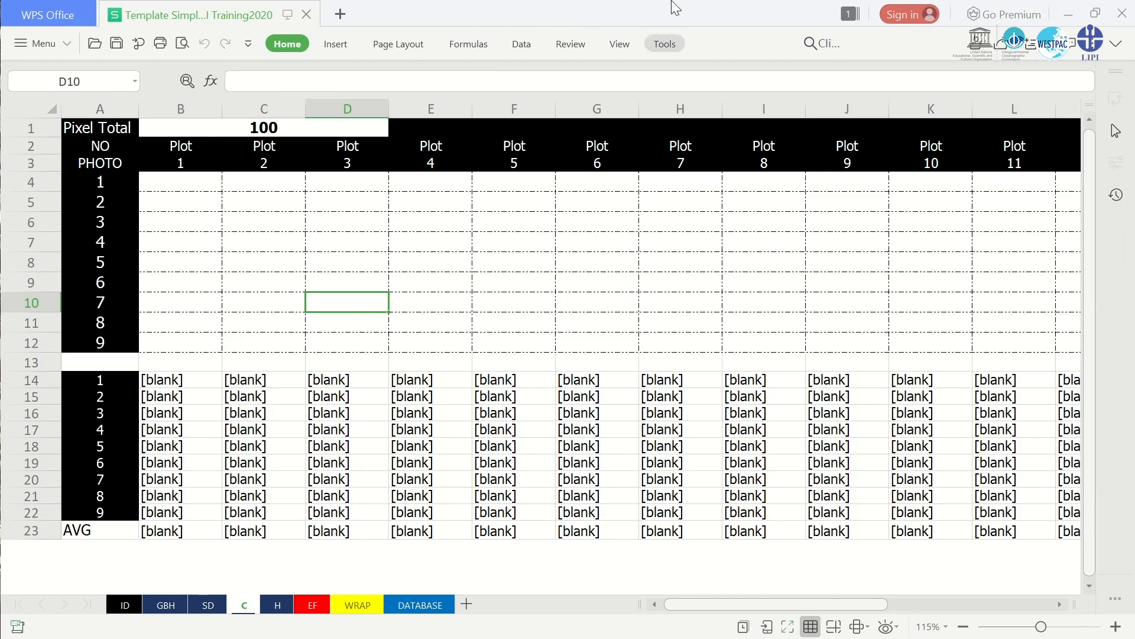
pyautogui.press('super+Right')
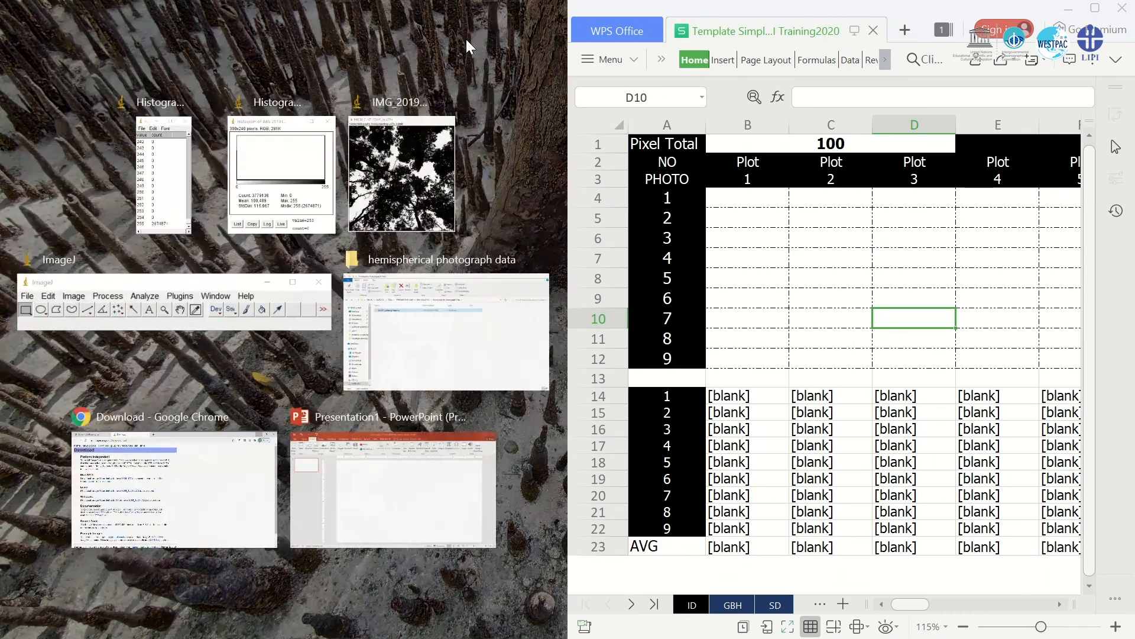
pyautogui.click(467, 41)
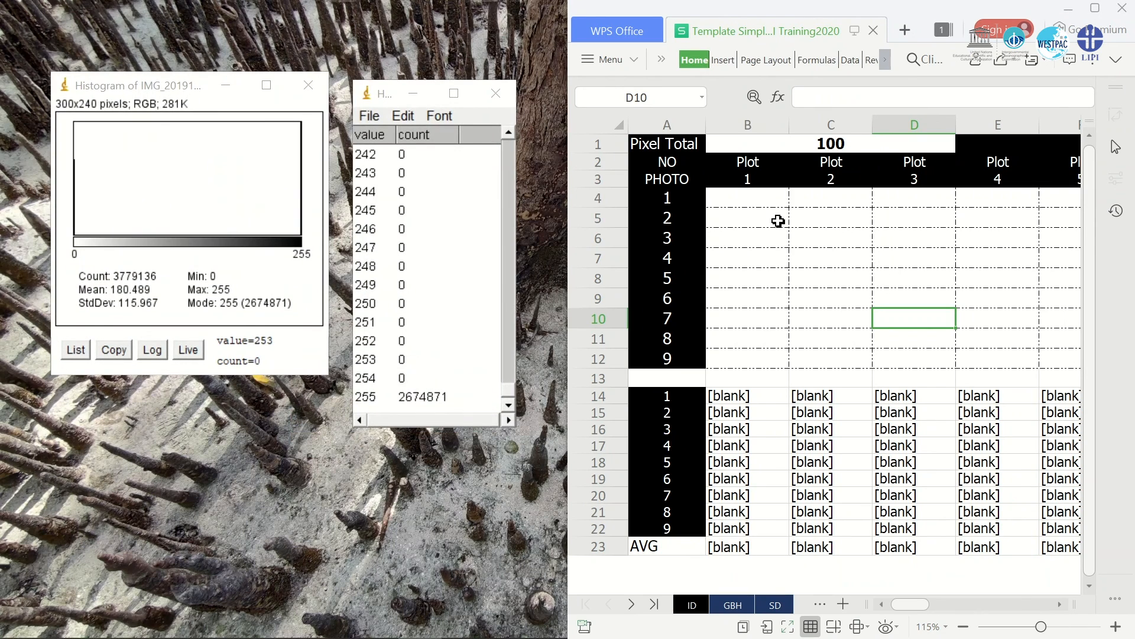
# Clear the Pixel Total in cell B1 and enter the histogram's total count, 3779136
pyautogui.click(765, 194)
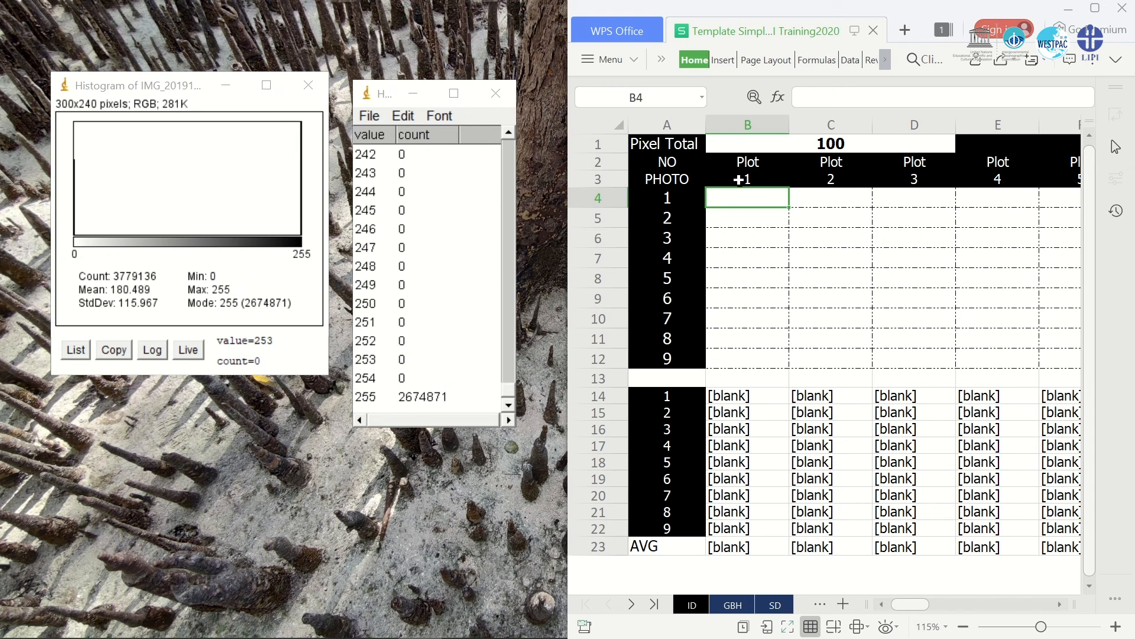
pyautogui.click(773, 143)
pyautogui.press('Delete')
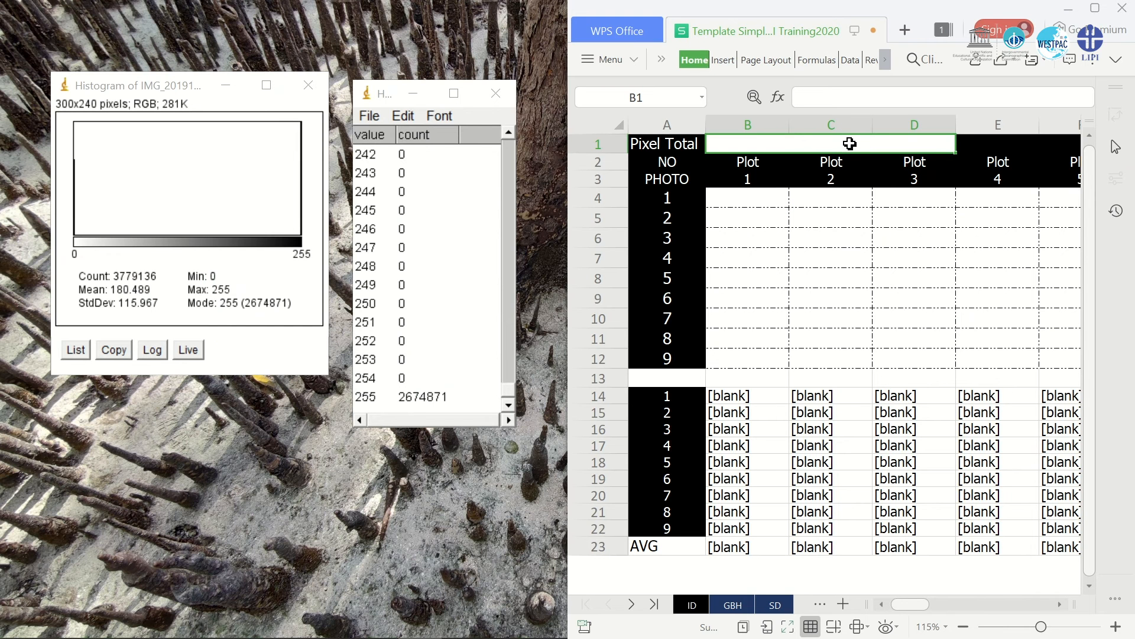
pyautogui.click(770, 206)
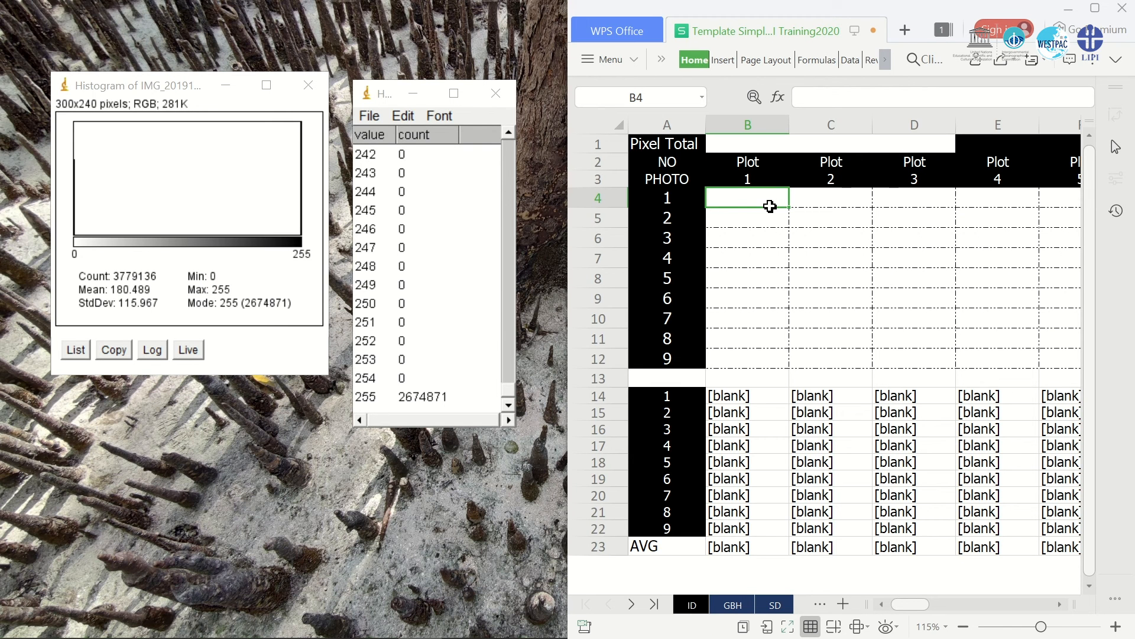
pyautogui.click(800, 146)
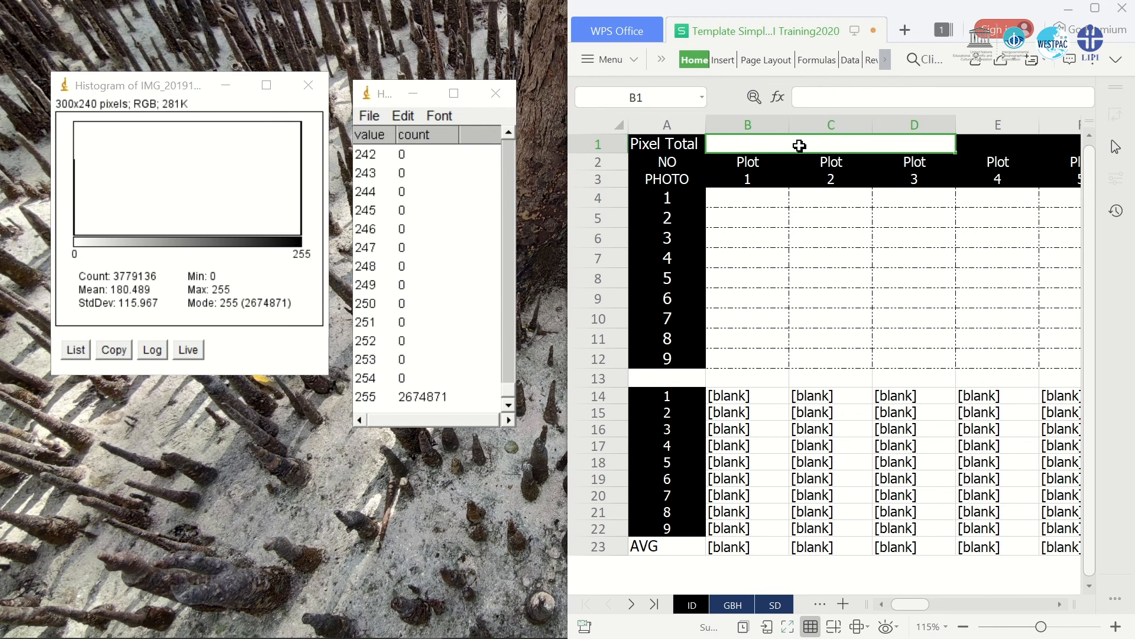
pyautogui.click(766, 199)
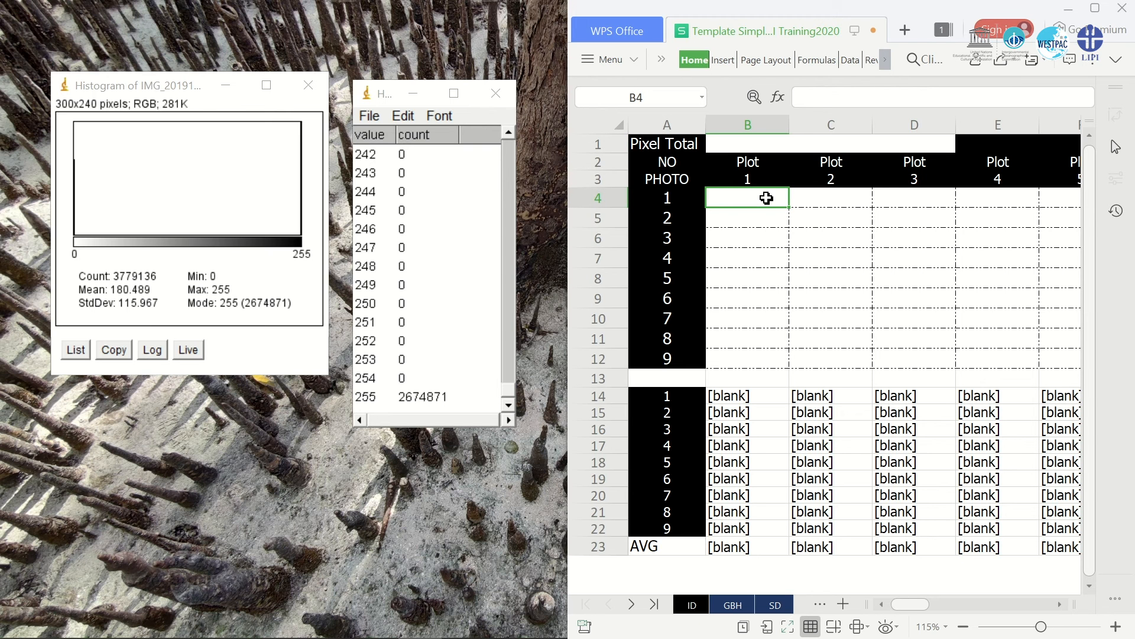
pyautogui.click(805, 145)
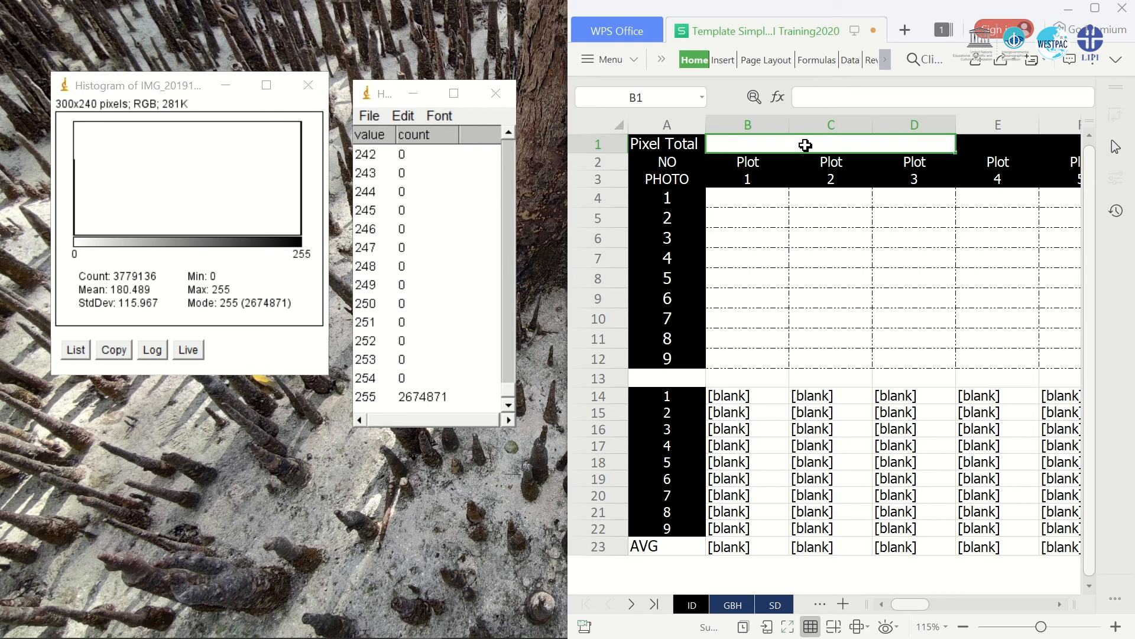
pyautogui.write('37')
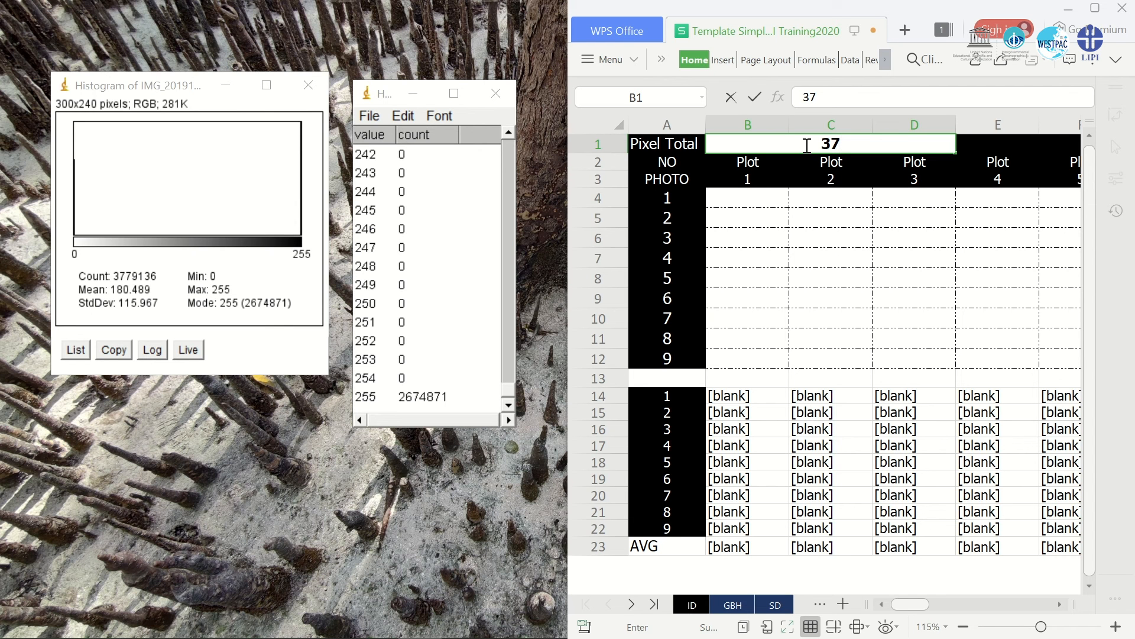
pyautogui.write('79136')
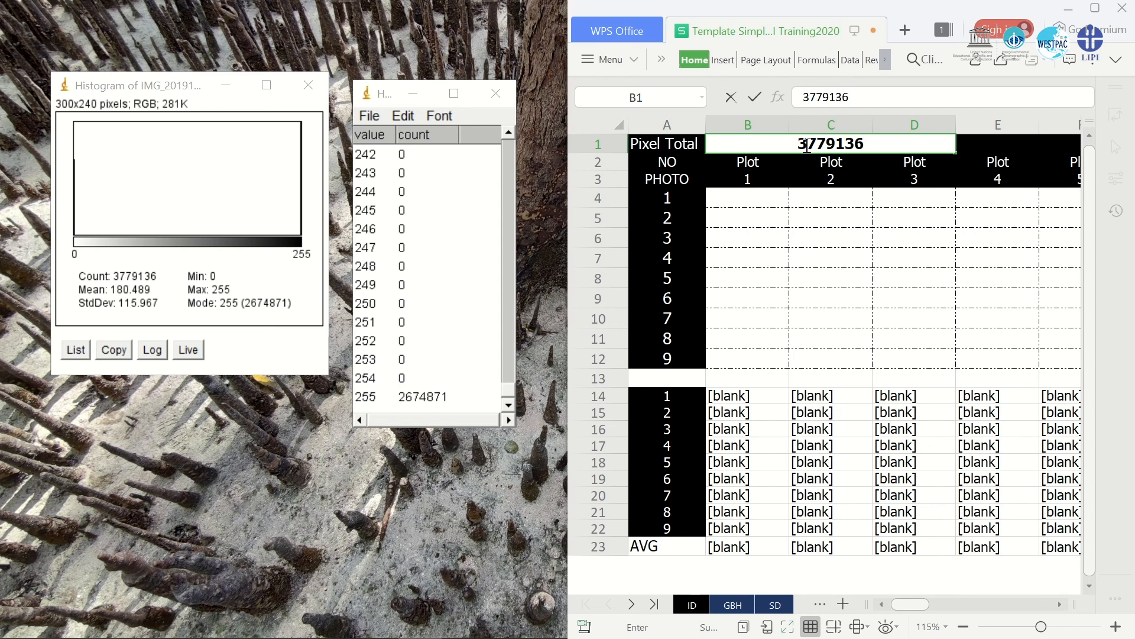
pyautogui.click(744, 199)
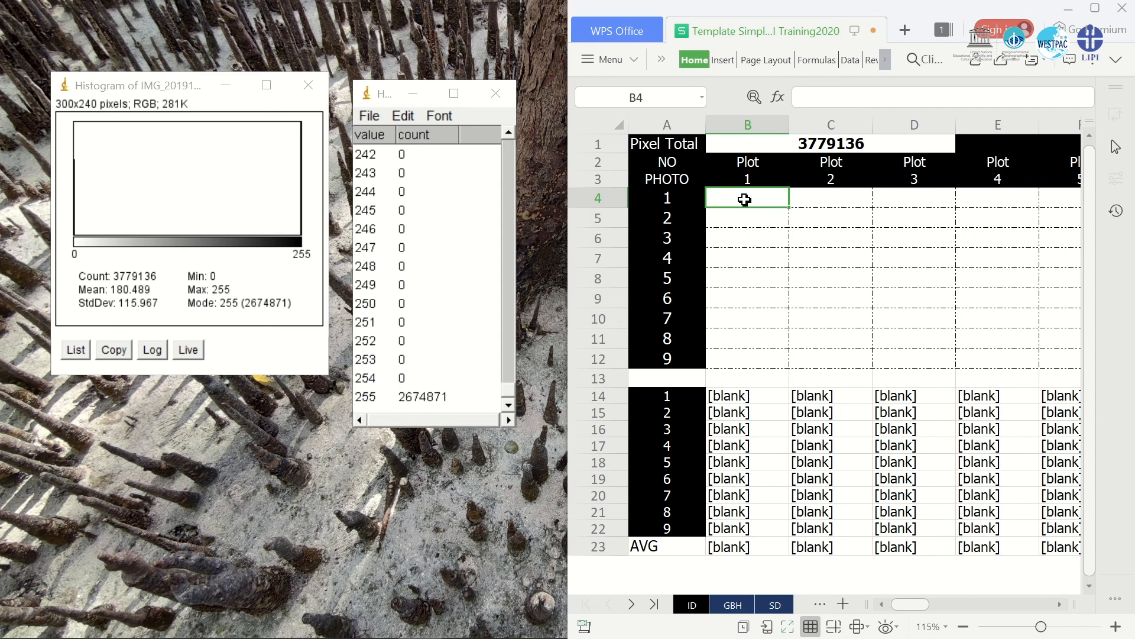
# Enter the count of value 255, 2674871, for photo 1 of Plot 1 in cell B4
pyautogui.click(405, 401)
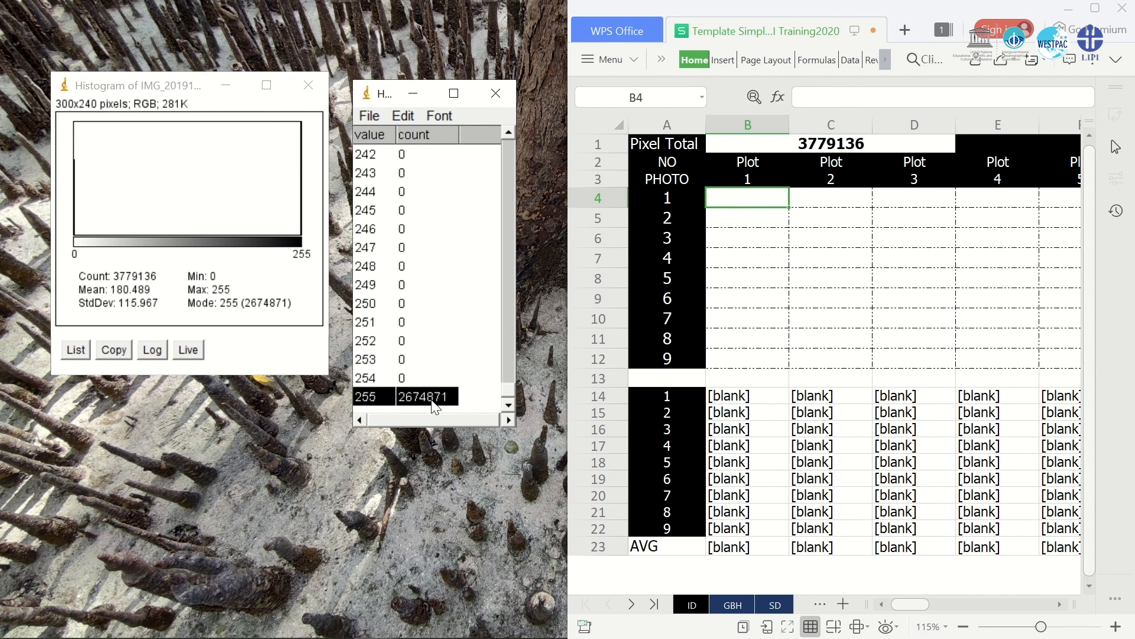
pyautogui.click(762, 202)
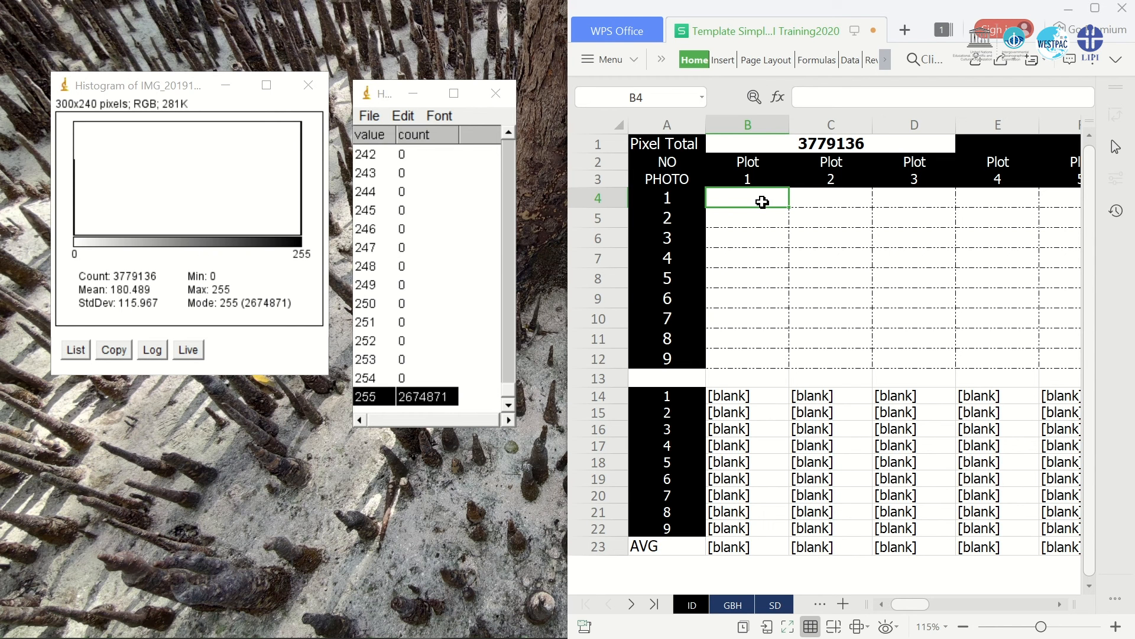
pyautogui.write('267')
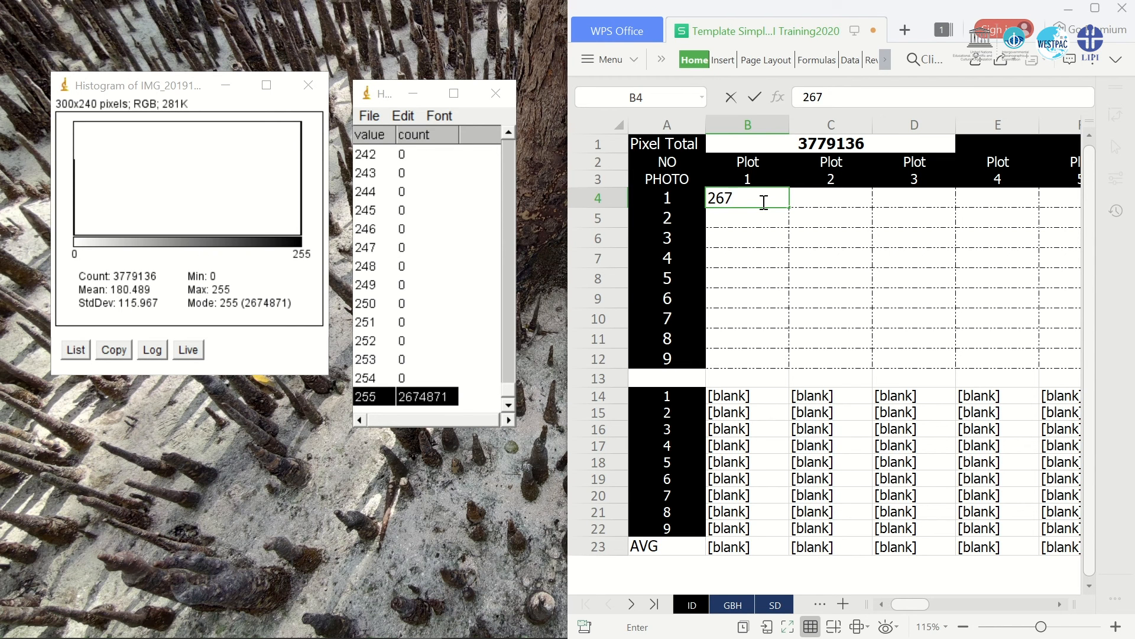
pyautogui.write('4871')
pyautogui.click(769, 240)
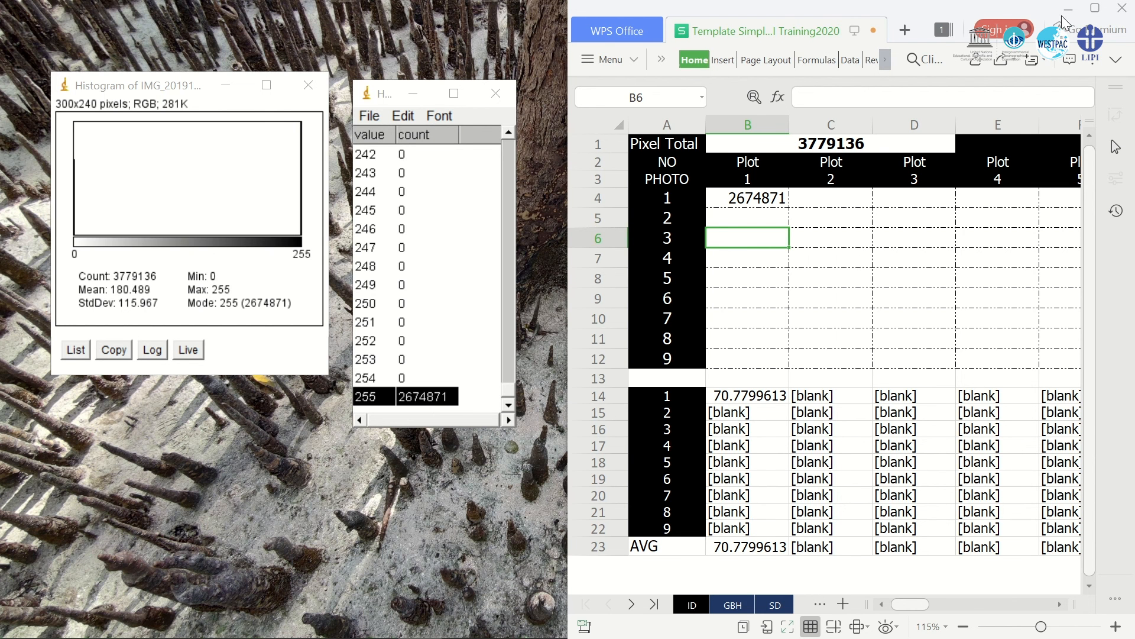
# Place the workbook and ImageJ side by side on opposite screen halves, and open photograph IMG_20191007_093212.jpg from the plot 1 folder
pyautogui.moveTo(778, 21); pyautogui.dragTo(1, 24)
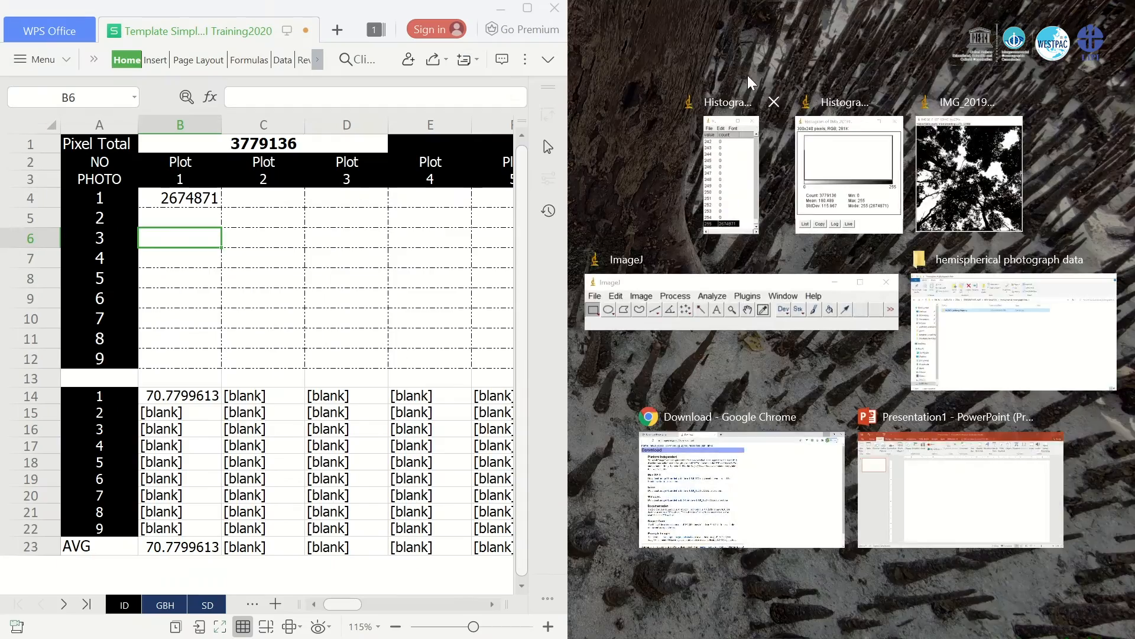
pyautogui.click(659, 313)
pyautogui.hotkey('ctrl', 'o')
pyautogui.doubleClick(352, 277)
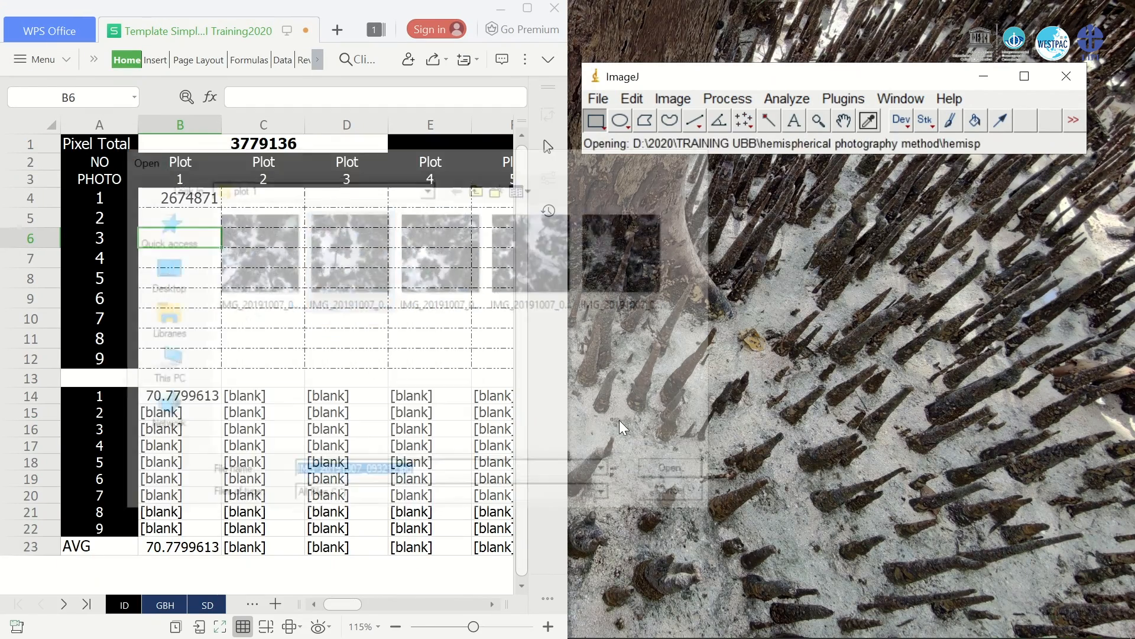
# Convert the IMG_20191007_093212 photograph to 8-bit and apply a black-and-white threshold from 0 to 130
pyautogui.click(680, 99)
pyautogui.moveTo(704, 120)
pyautogui.click(873, 120)
pyautogui.click(727, 98)
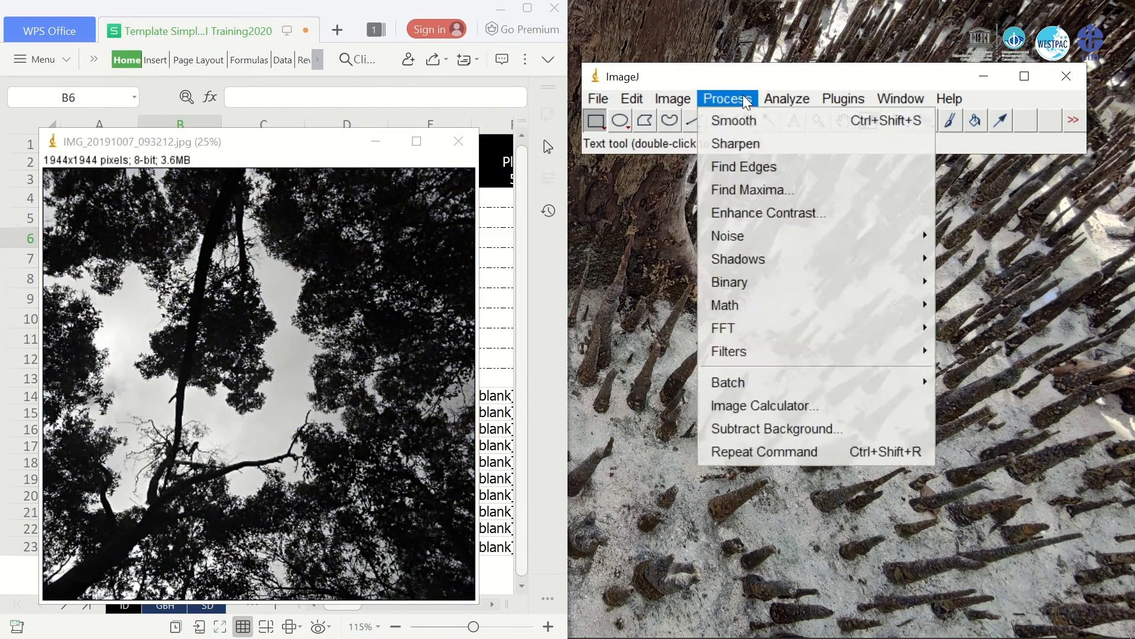
pyautogui.moveTo(673, 99)
pyautogui.moveTo(679, 150)
pyautogui.click(907, 218)
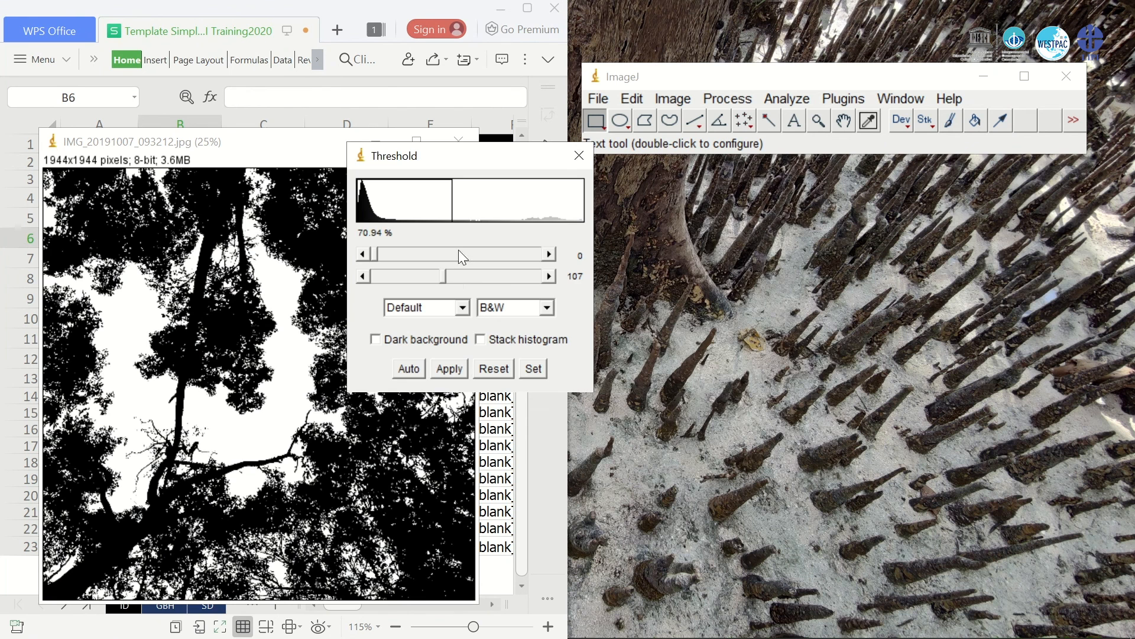
pyautogui.moveTo(459, 276); pyautogui.dragTo(459, 278)
pyautogui.moveTo(473, 164); pyautogui.dragTo(699, 197)
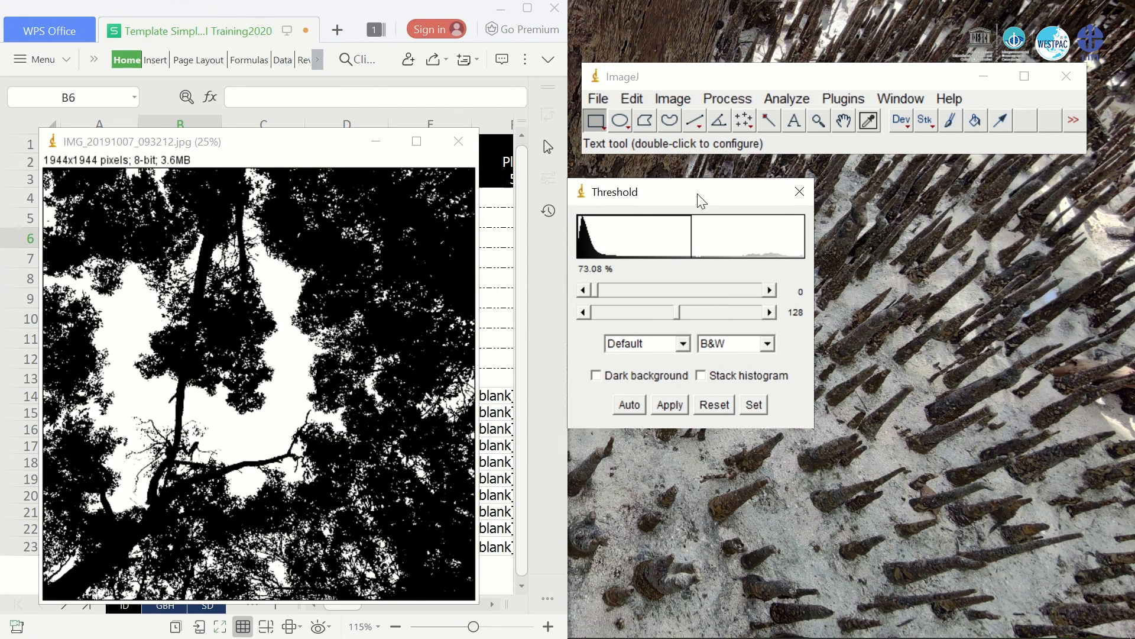
pyautogui.moveTo(685, 315); pyautogui.dragTo(686, 315)
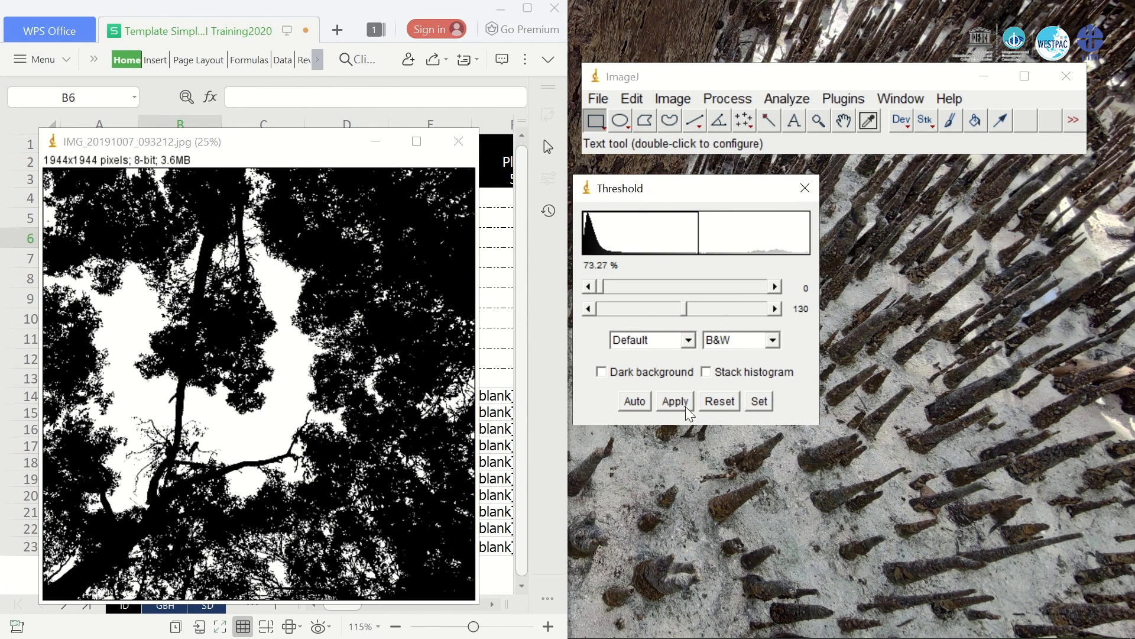
pyautogui.click(685, 406)
# Generate the histogram of the thresholded IMG_20191007_093212 photograph and place it beside the Threshold window
pyautogui.click(743, 100)
pyautogui.moveTo(776, 100)
pyautogui.click(789, 336)
pyautogui.moveTo(768, 190); pyautogui.dragTo(889, 196)
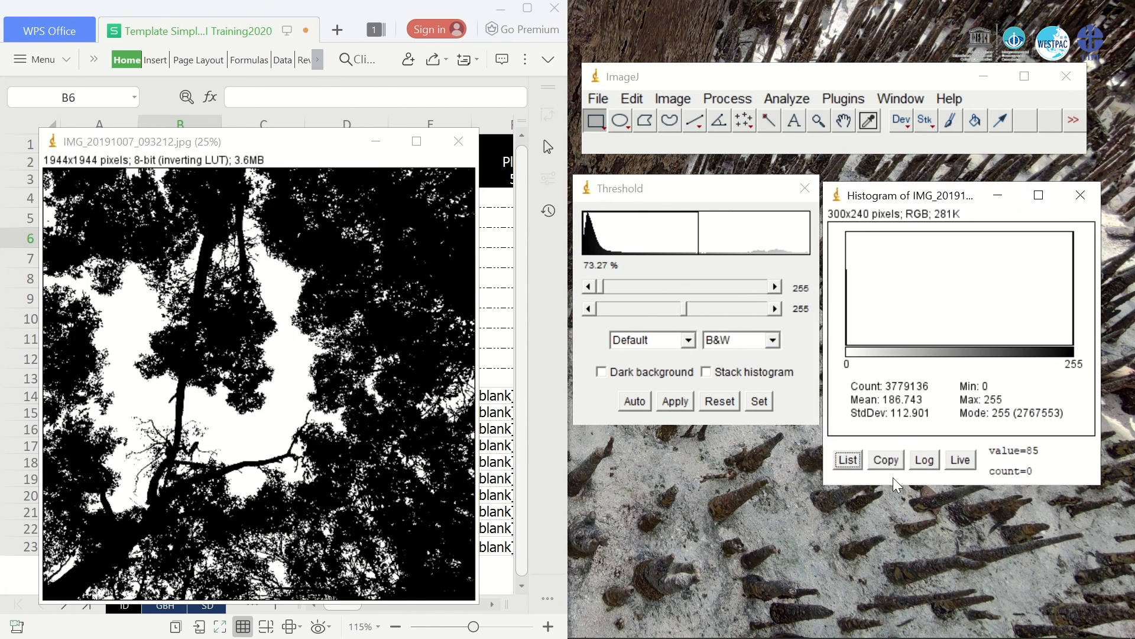
# List the histogram's values and counts, and copy the row for value 255
pyautogui.click(848, 459)
pyautogui.moveTo(522, 89); pyautogui.dragTo(661, 206)
pyautogui.moveTo(778, 259); pyautogui.dragTo(764, 502)
pyautogui.click(719, 507)
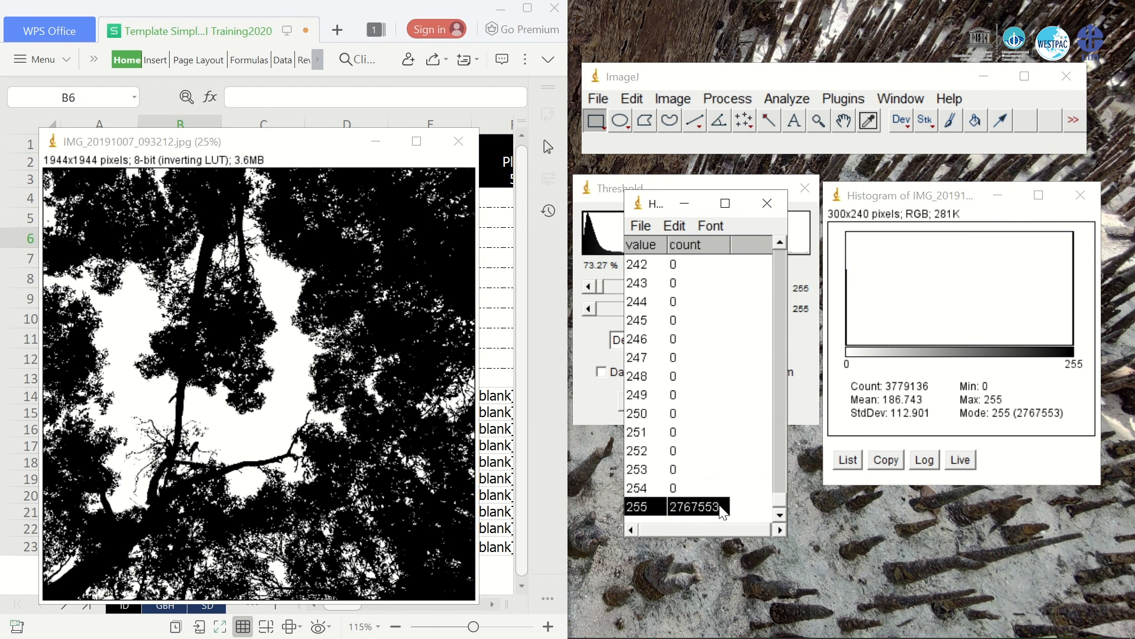
pyautogui.rightClick(719, 505)
pyautogui.click(746, 561)
# Paste the copied row into the worksheet, put the count 2767553 in B5 for photo 2, and clear the surplus cells C5 and D5
pyautogui.click(285, 7)
pyautogui.rightClick(224, 219)
pyautogui.click(263, 275)
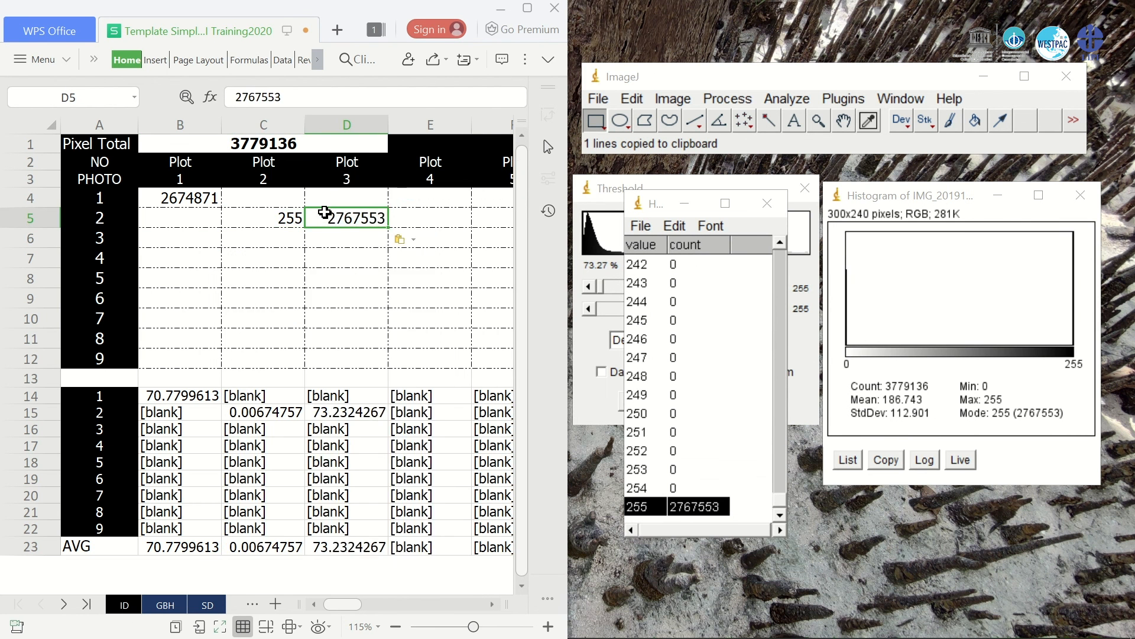
pyautogui.click(190, 220)
pyautogui.hotkey('ctrl', 'v')
pyautogui.click(347, 219)
pyautogui.moveTo(269, 219); pyautogui.dragTo(331, 217)
pyautogui.press('Delete')
pyautogui.click(354, 238)
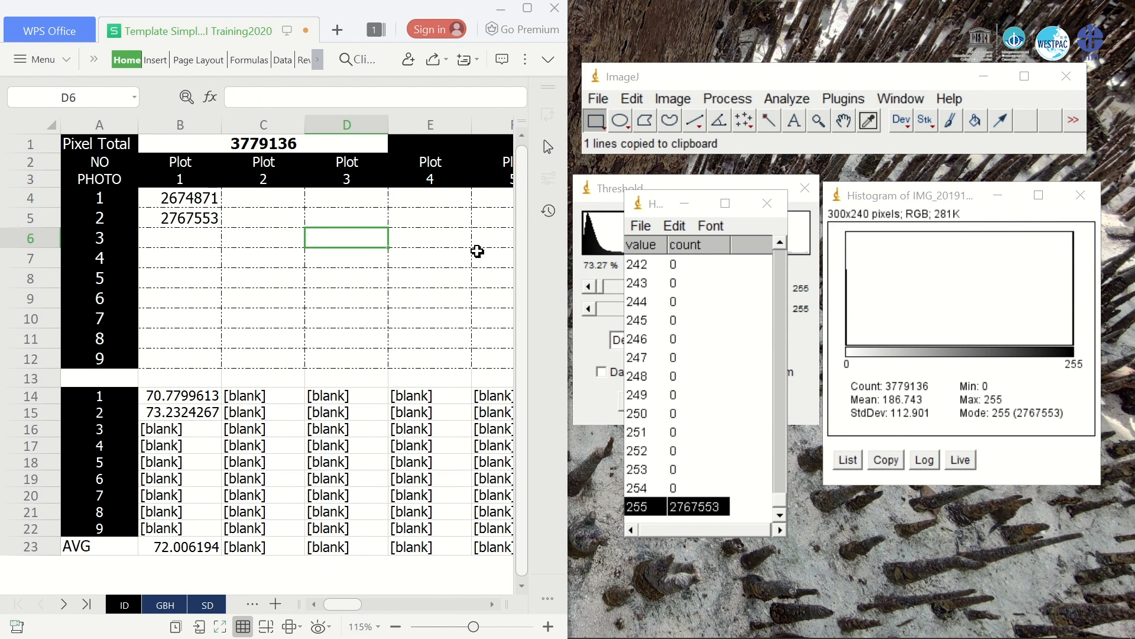
# Open photograph IMG_20191007_093257.jpg from the plot 1 folder in ImageJ and convert it to 8-bit
pyautogui.click(598, 99)
pyautogui.click(615, 144)
pyautogui.click(441, 254)
pyautogui.click(675, 472)
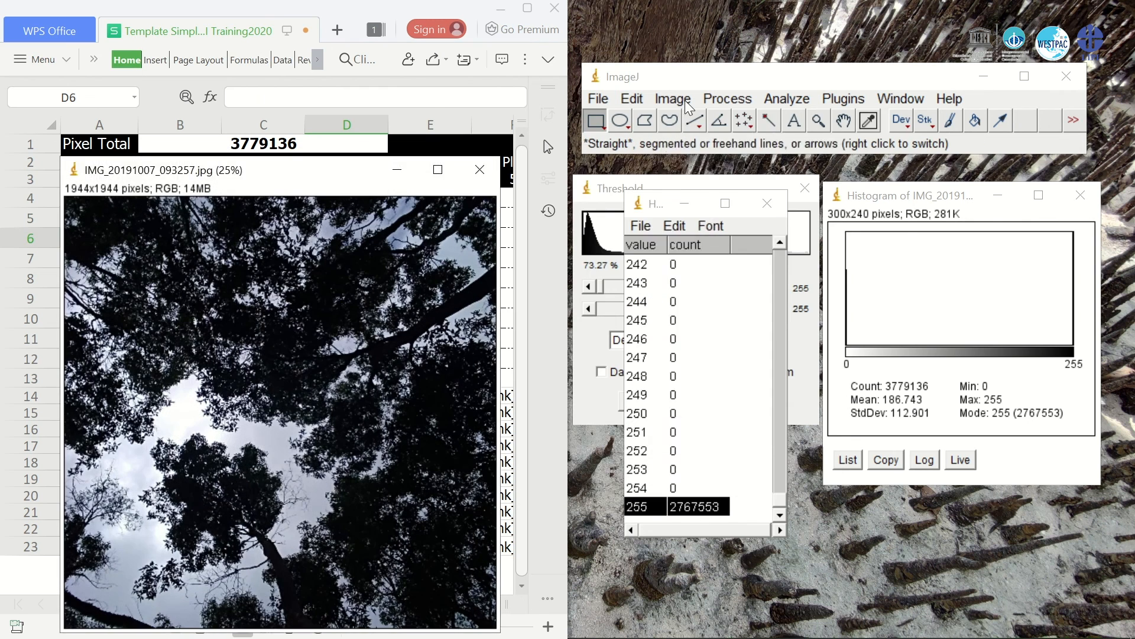
pyautogui.click(677, 100)
pyautogui.moveTo(691, 121)
pyautogui.click(881, 120)
# Apply a black-and-white threshold to the IMG_20191007_093257 photograph, raising the upper level until about 74.37 % is covered
pyautogui.click(673, 98)
pyautogui.moveTo(679, 150)
pyautogui.click(903, 215)
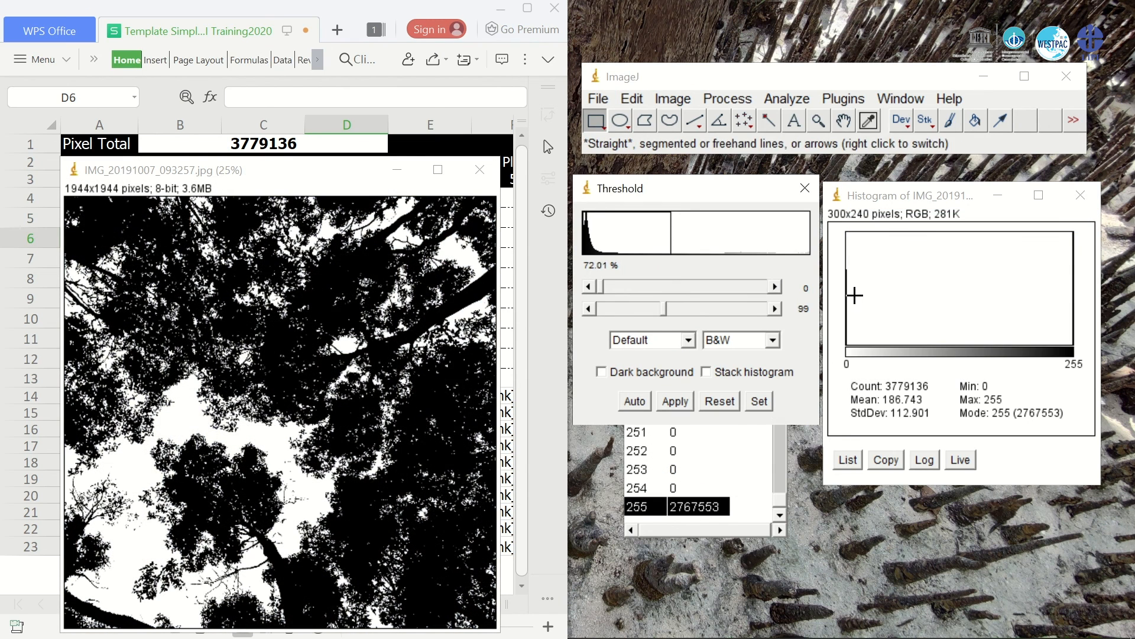
pyautogui.moveTo(671, 308); pyautogui.dragTo(686, 316)
pyautogui.moveTo(685, 314); pyautogui.dragTo(680, 313)
pyautogui.click(675, 401)
# Generate the histogram of the thresholded IMG_20191007_093257 photograph and place it over the previous histogram
pyautogui.click(787, 98)
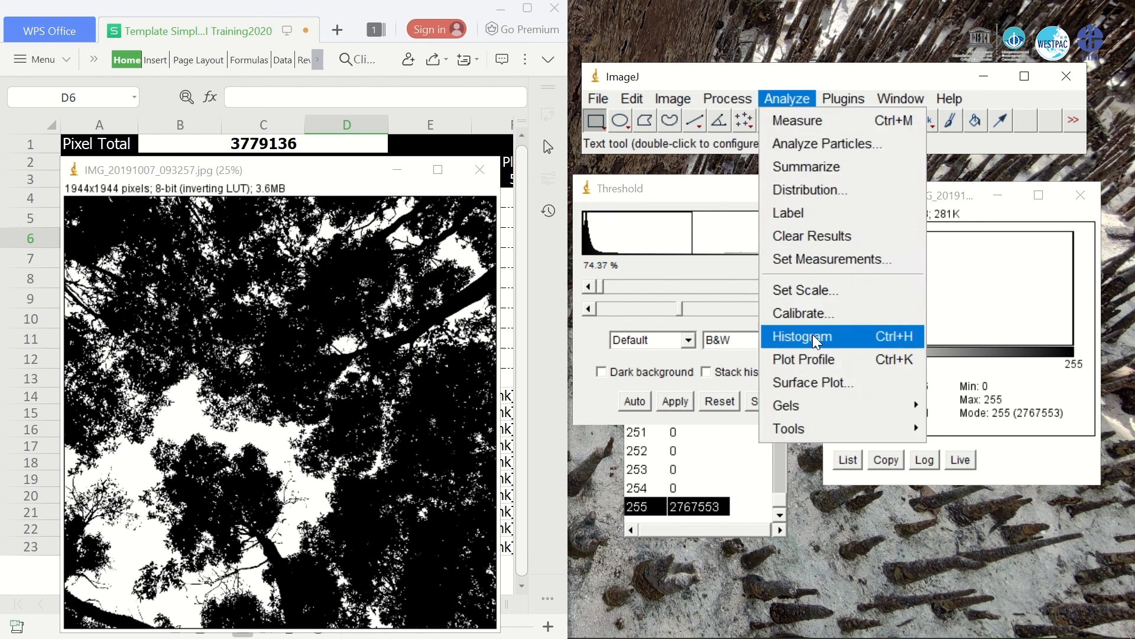
pyautogui.click(803, 332)
pyautogui.moveTo(177, 180); pyautogui.dragTo(940, 200)
# List the new histogram's values and counts, and copy the row for value 255
pyautogui.click(865, 464)
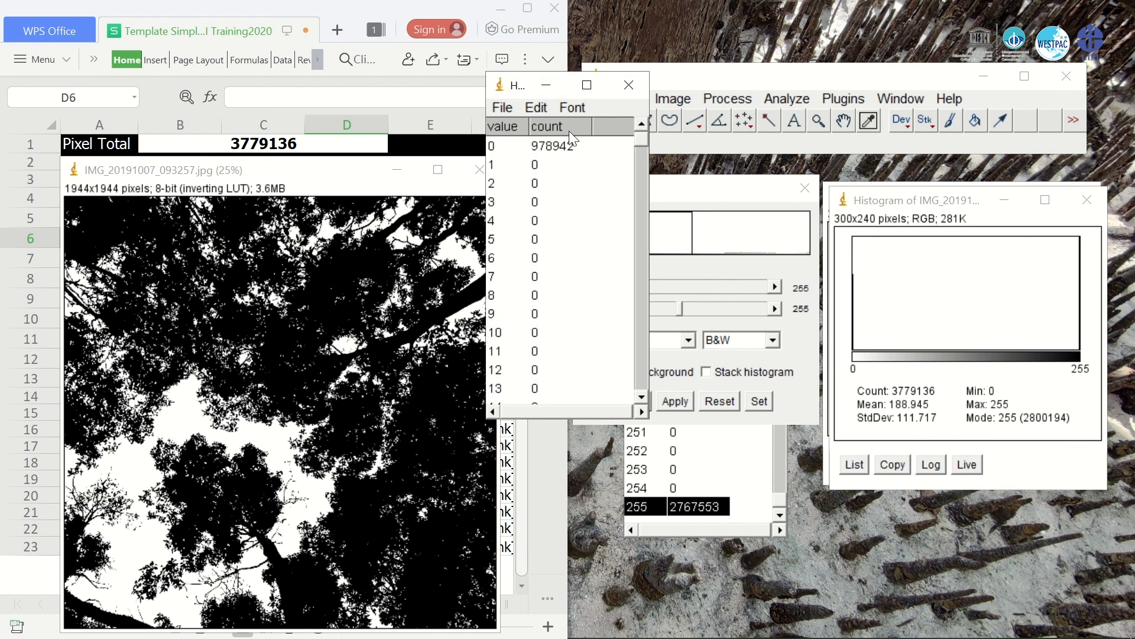
pyautogui.moveTo(516, 89); pyautogui.dragTo(661, 184)
pyautogui.scroll(-7, 712, 299)
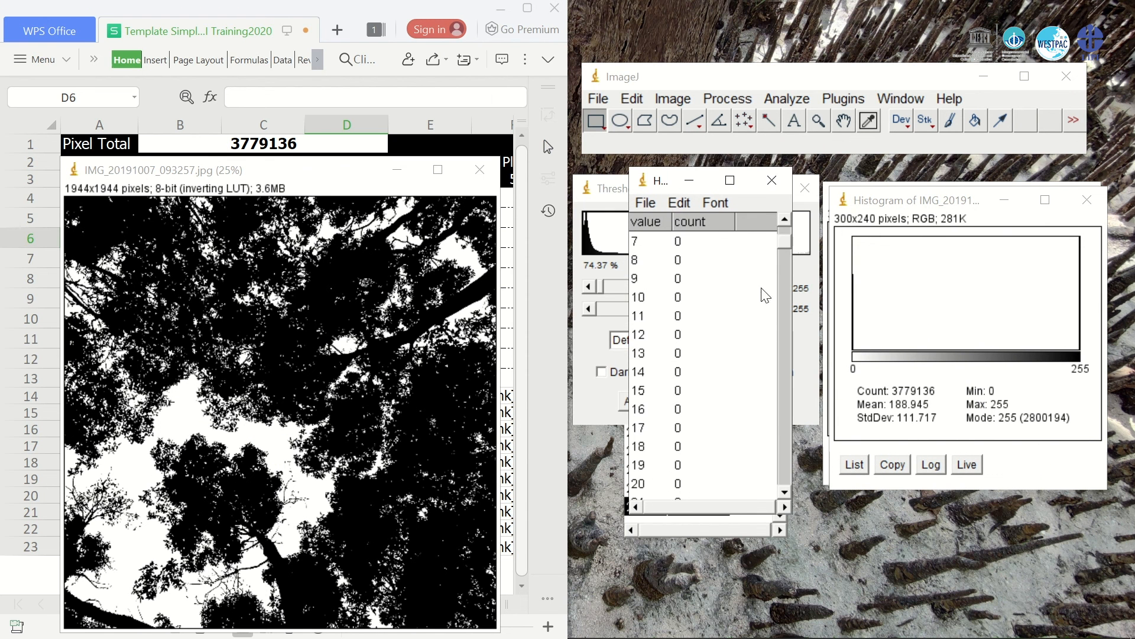
pyautogui.moveTo(787, 245); pyautogui.dragTo(777, 498)
pyautogui.click(687, 483)
pyautogui.rightClick(688, 482)
pyautogui.click(713, 537)
# Paste the copied row into row 6, keep the count 2800194 in B6 for photo 3, and clear the surplus cell C6
pyautogui.click(210, 46)
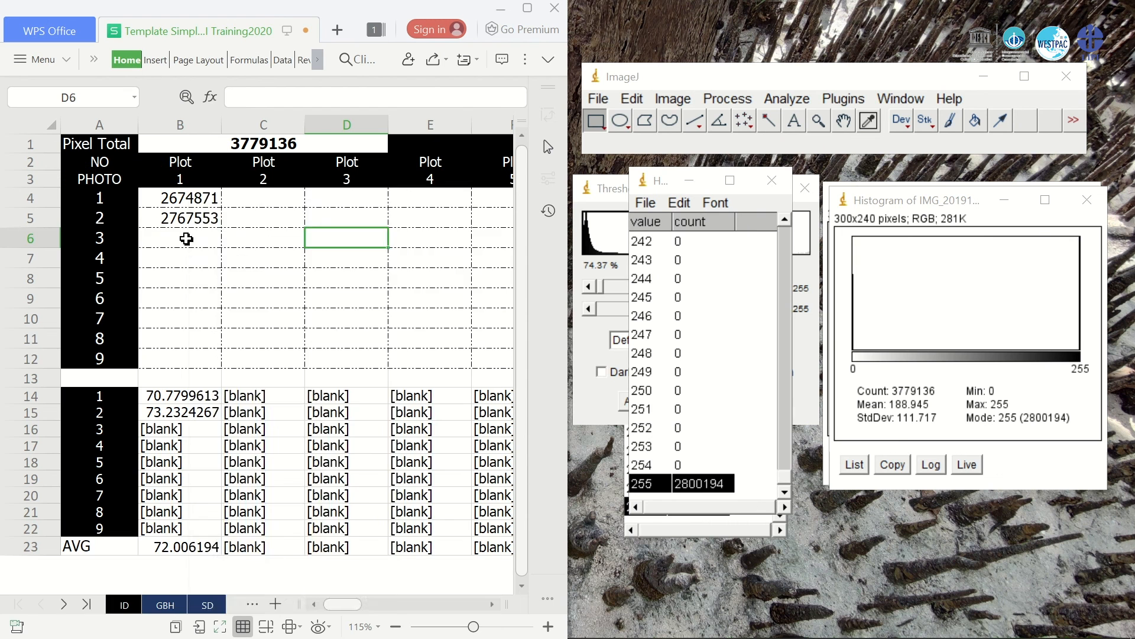
pyautogui.rightClick(185, 234)
pyautogui.click(213, 304)
pyautogui.rightClick(202, 244)
pyautogui.click(237, 303)
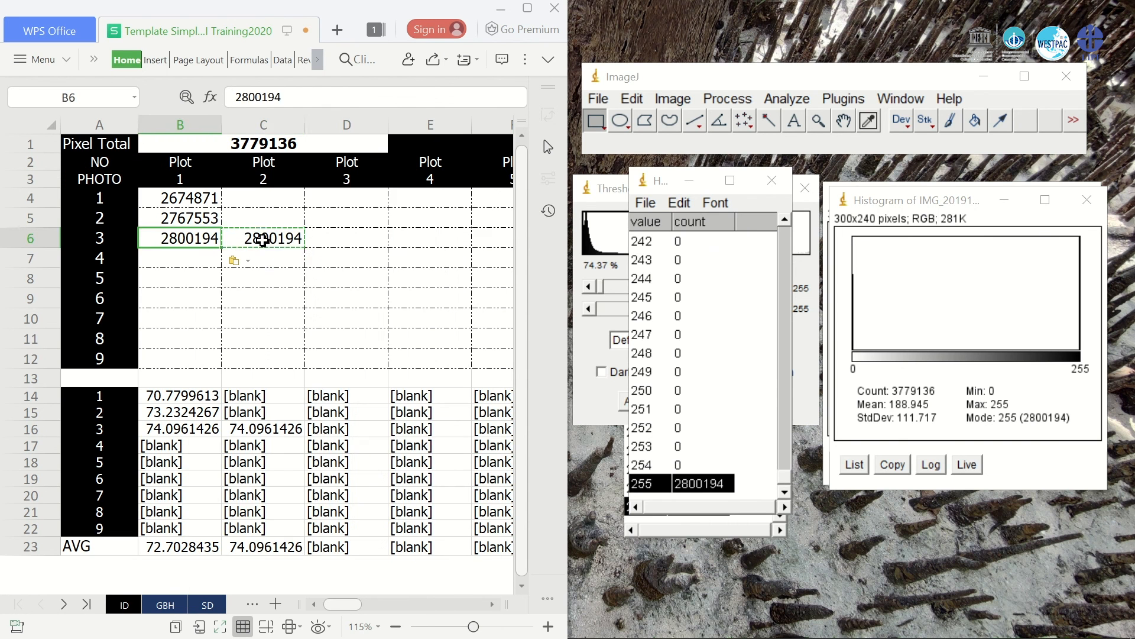
pyautogui.click(263, 240)
pyautogui.press('Delete')
# Open photograph IMG_20191007_093307.jpg from the plot 1 folder in ImageJ and convert it to 8-bit
pyautogui.click(599, 98)
pyautogui.click(631, 145)
pyautogui.click(535, 260)
pyautogui.click(678, 472)
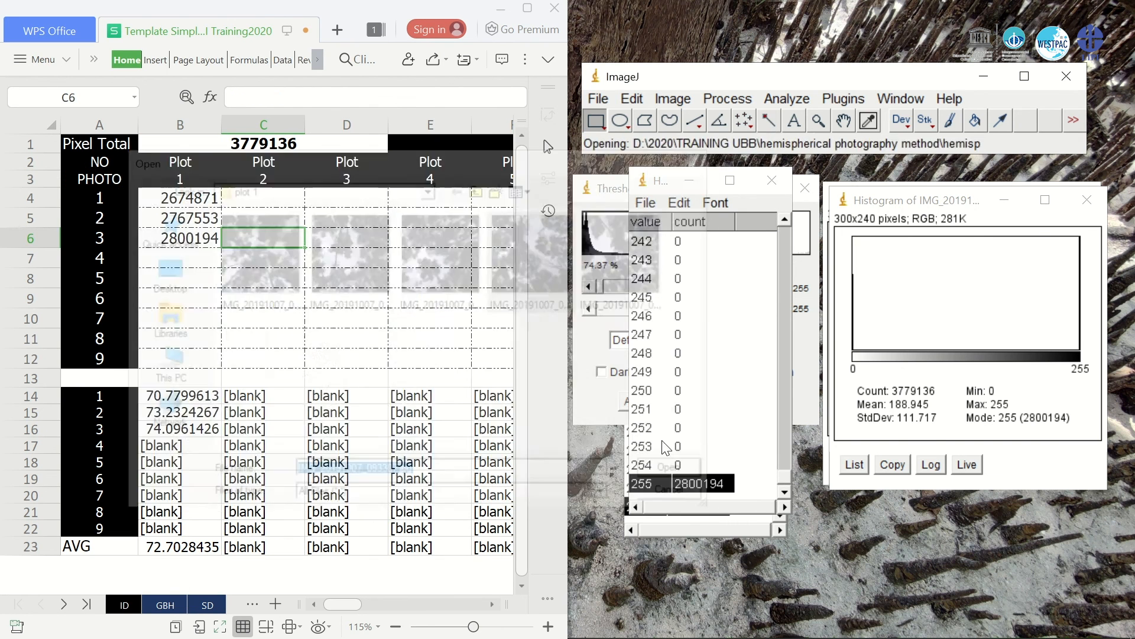
pyautogui.click(736, 98)
pyautogui.moveTo(686, 99)
pyautogui.moveTo(827, 123)
pyautogui.click(872, 120)
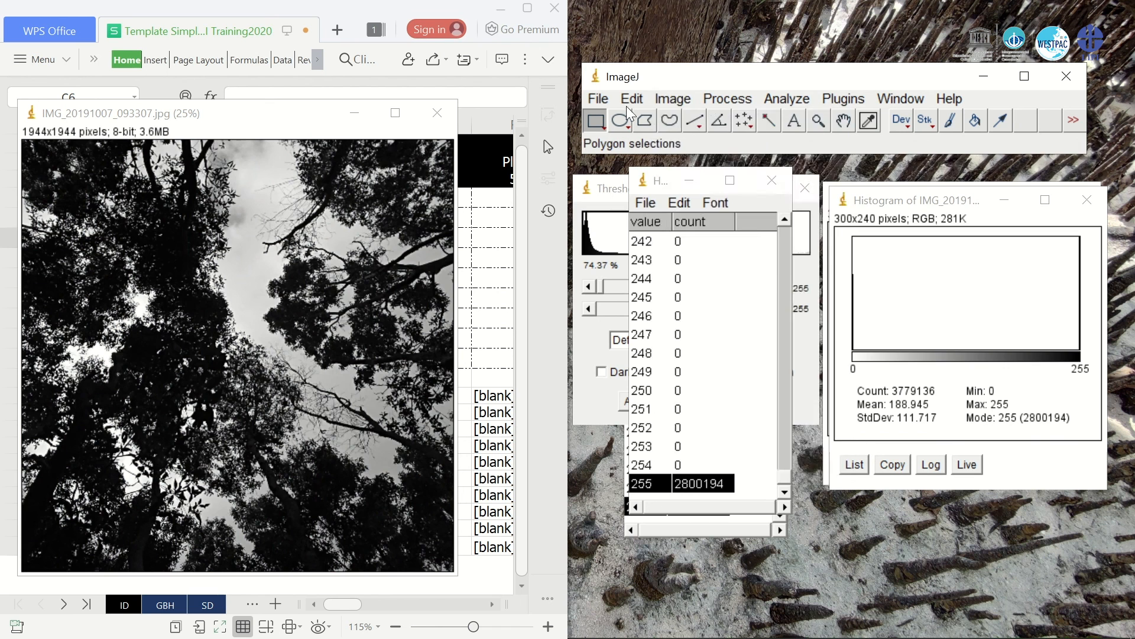
# Apply a black-and-white threshold to the IMG_20191007_093307 photograph, raising the upper level until about 74.25 % is covered
pyautogui.click(673, 98)
pyautogui.moveTo(739, 151)
pyautogui.click(875, 222)
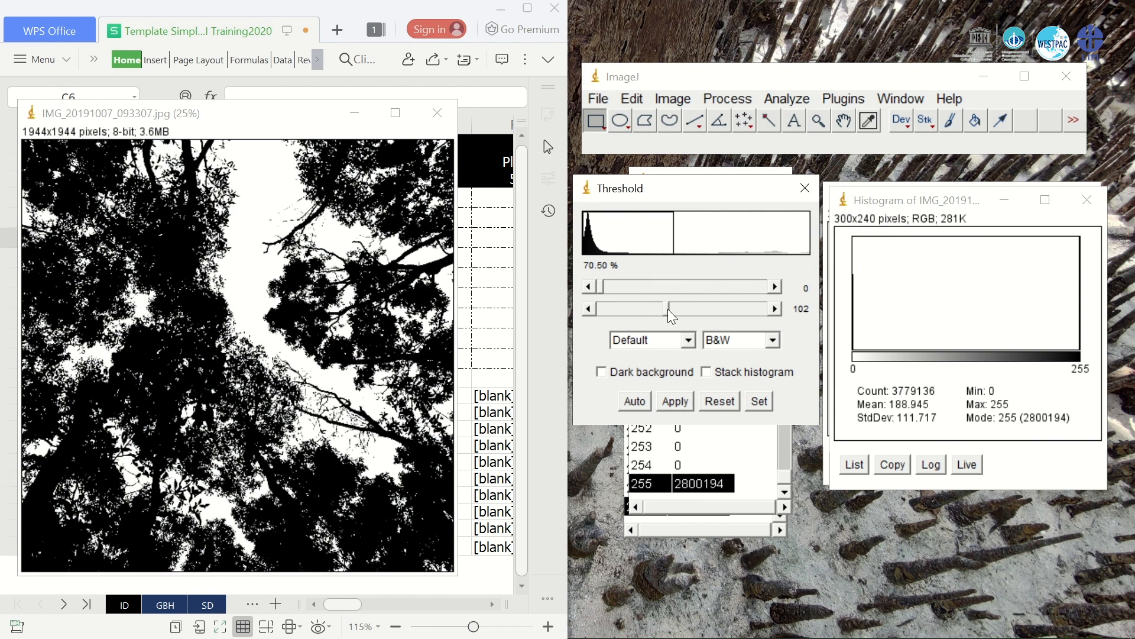
pyautogui.moveTo(669, 310); pyautogui.dragTo(695, 318)
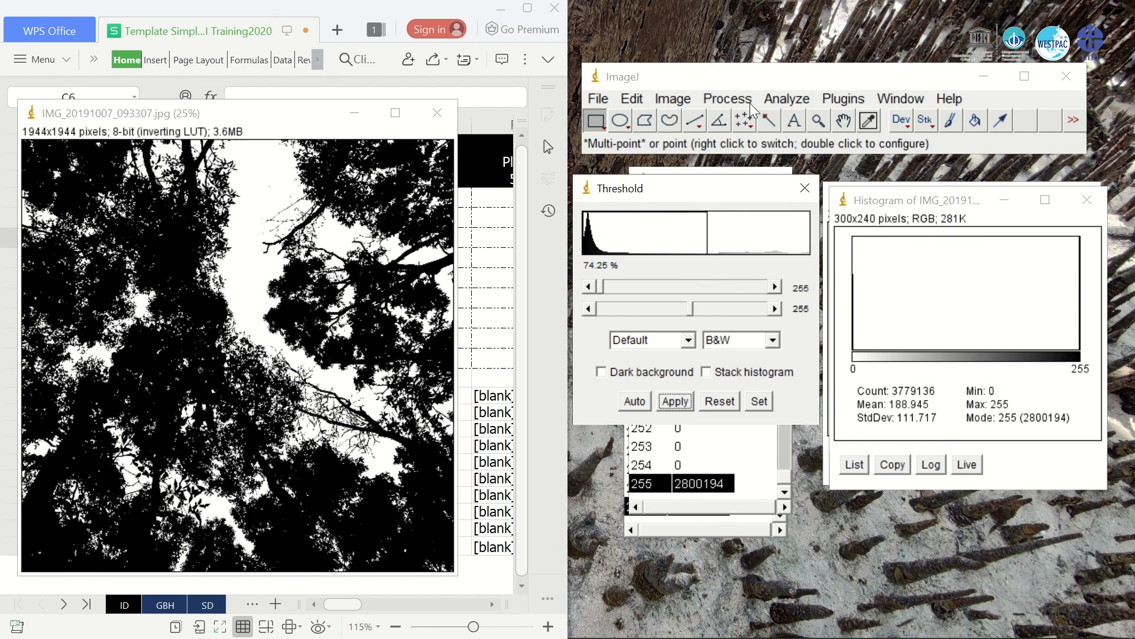
# Generate the histogram of the thresholded IMG_20191007_093307 photograph and list its values and counts
pyautogui.click(786, 98)
pyautogui.click(796, 401)
pyautogui.click(53, 392)
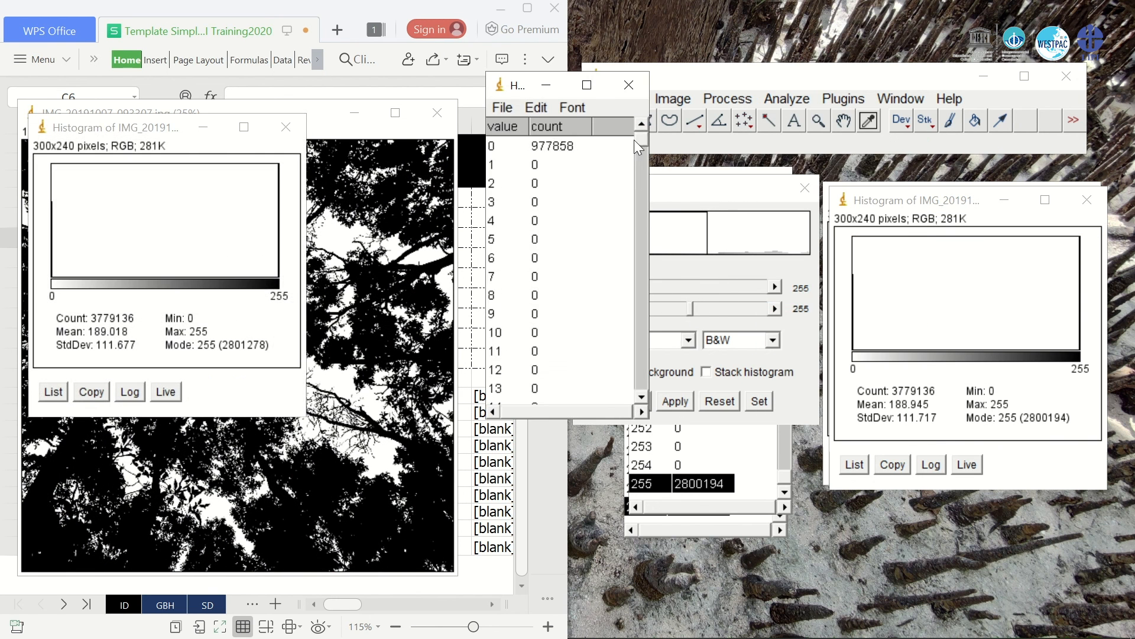
# Copy the row for value 255 from the newly listed histogram counts
pyautogui.moveTo(639, 140); pyautogui.dragTo(637, 399)
pyautogui.click(564, 390)
pyautogui.rightClick(565, 390)
pyautogui.click(586, 448)
# Paste the copied row into row 7, keep the count 2801278 in B7 for photo 4, and clear the surplus cell C7
pyautogui.click(360, 10)
pyautogui.rightClick(188, 261)
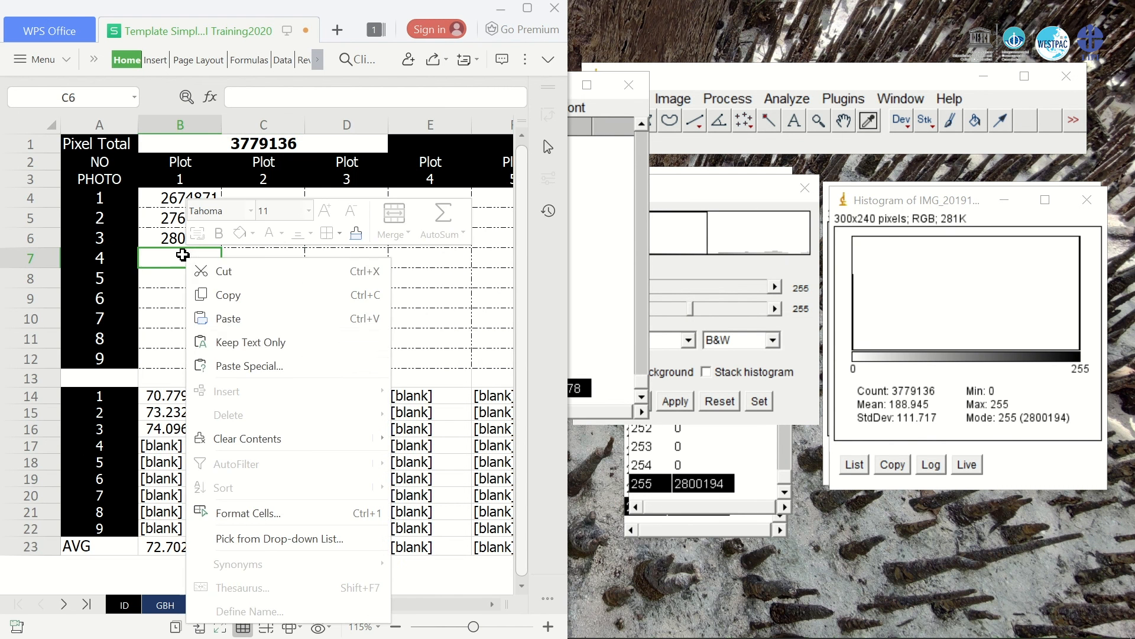
pyautogui.click(258, 329)
pyautogui.rightClick(271, 261)
pyautogui.click(290, 303)
pyautogui.rightClick(188, 262)
pyautogui.click(259, 329)
pyautogui.click(258, 263)
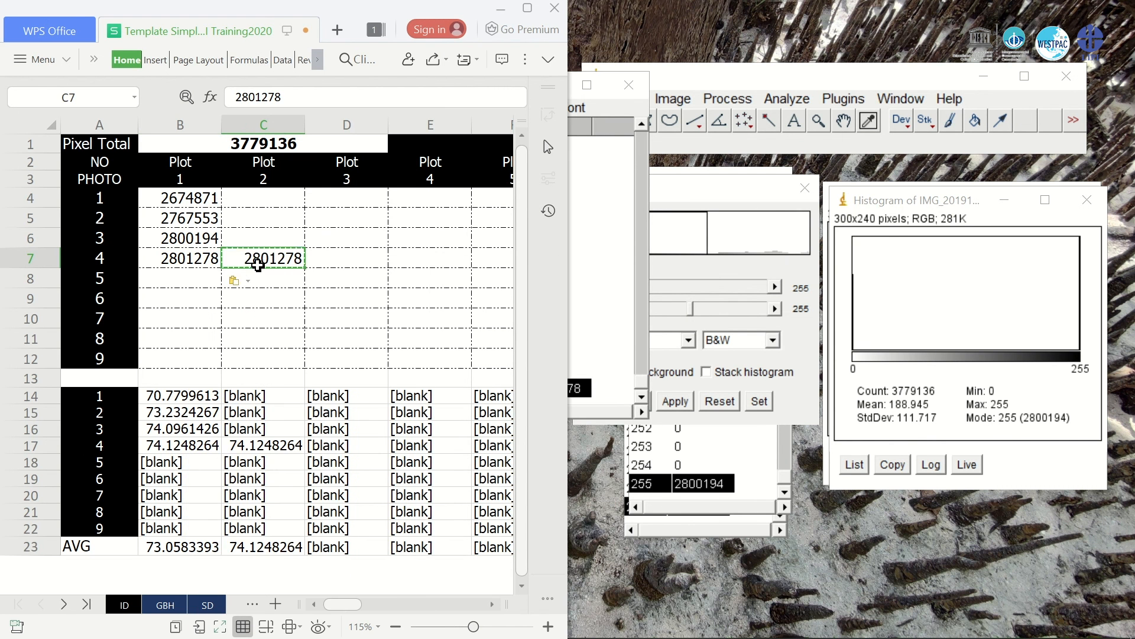
pyautogui.press('Delete')
pyautogui.click(327, 276)
# Open photograph IMG_20191007_093322.jpg from the plot 1 folder in ImageJ and convert it to 8-bit
pyautogui.click(668, 92)
pyautogui.click(598, 98)
pyautogui.click(619, 144)
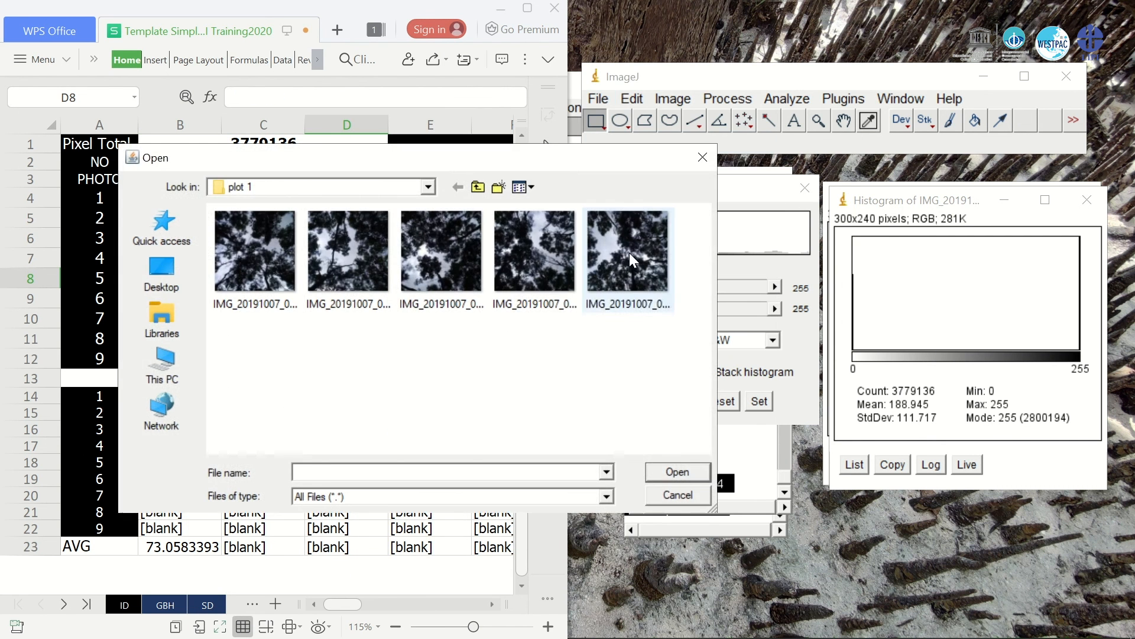
pyautogui.doubleClick(629, 253)
pyautogui.click(673, 99)
pyautogui.moveTo(710, 120)
pyautogui.click(909, 121)
# Apply a black-and-white threshold to the IMG_20191007_093322 photograph, raising the upper level until about 73.55 % is covered
pyautogui.click(673, 99)
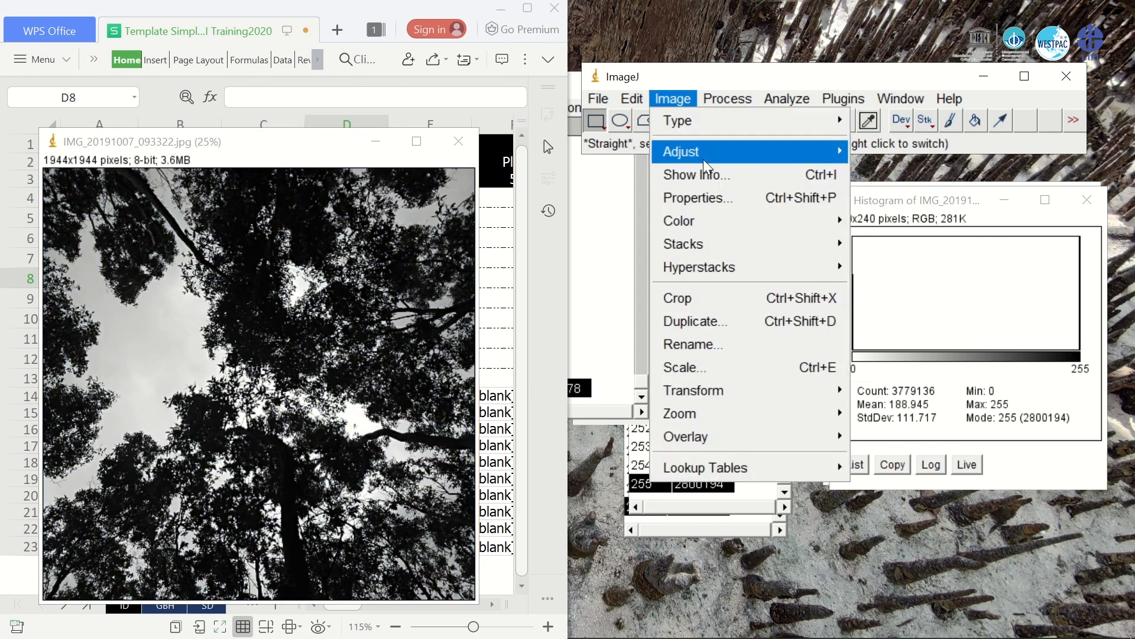
pyautogui.moveTo(703, 152)
pyautogui.click(881, 222)
pyautogui.moveTo(672, 311); pyautogui.dragTo(696, 315)
pyautogui.click(673, 401)
# Generate the histogram of the thresholded IMG_20191007_093322 photograph
pyautogui.click(786, 98)
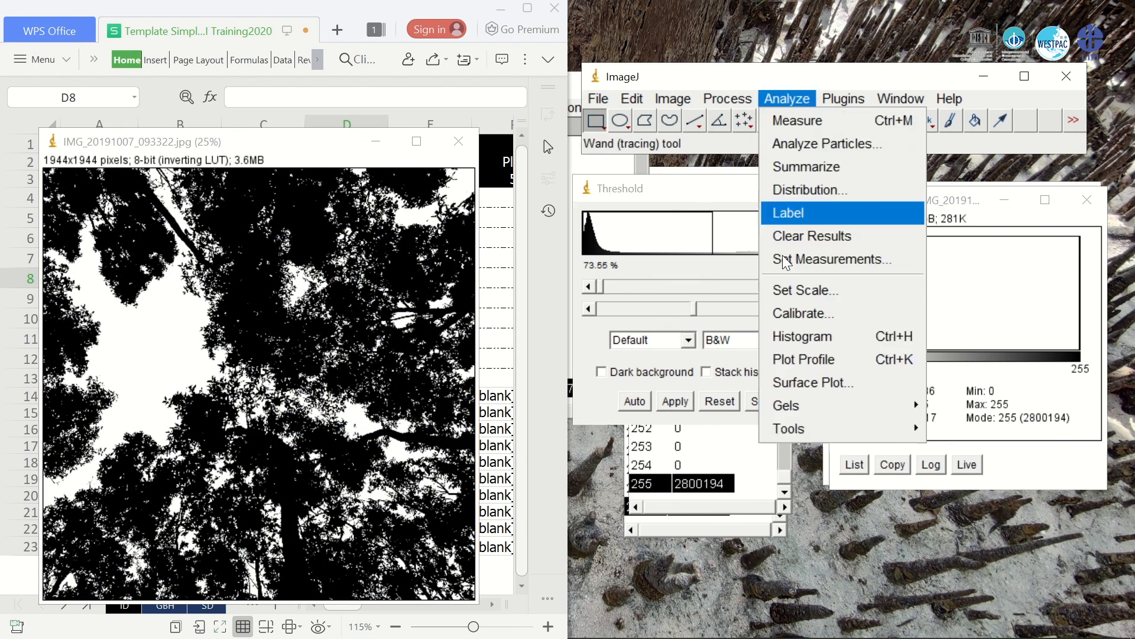